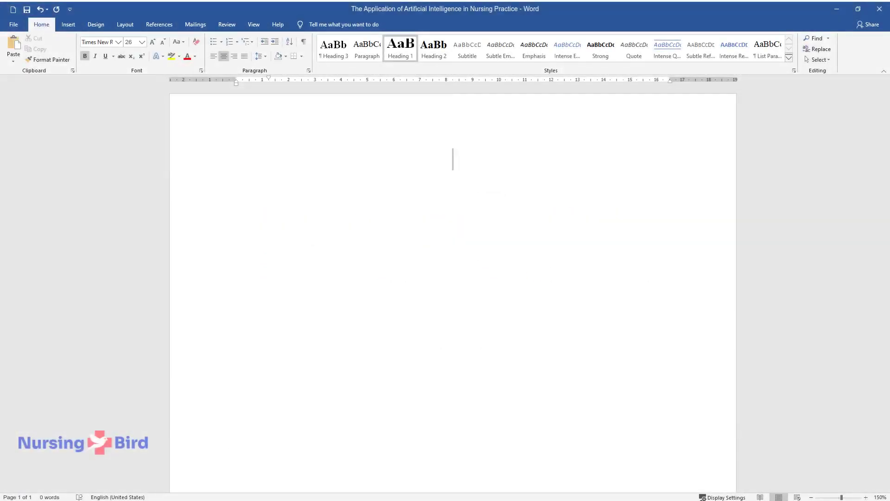
Step: Enter the essay title "The Application of Artificial Intelligence in Nursing Practice" as the main heading
text(The Applicati)
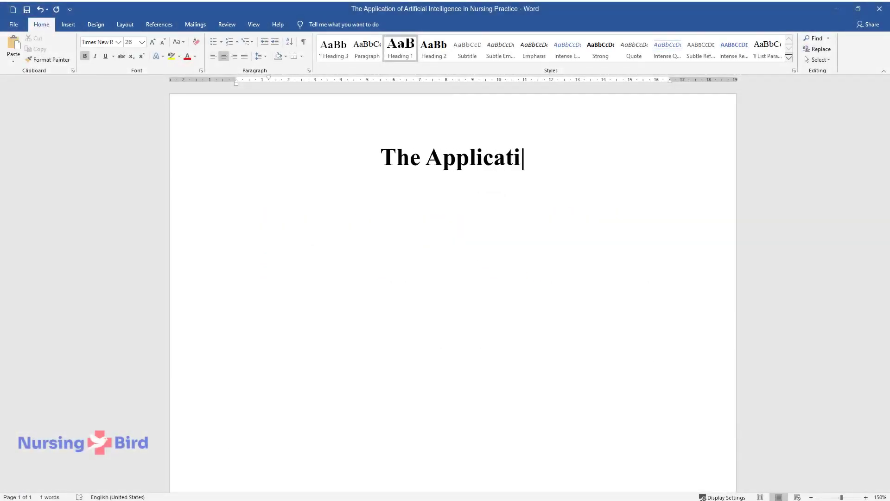
text(on of Artificial Intelligence )
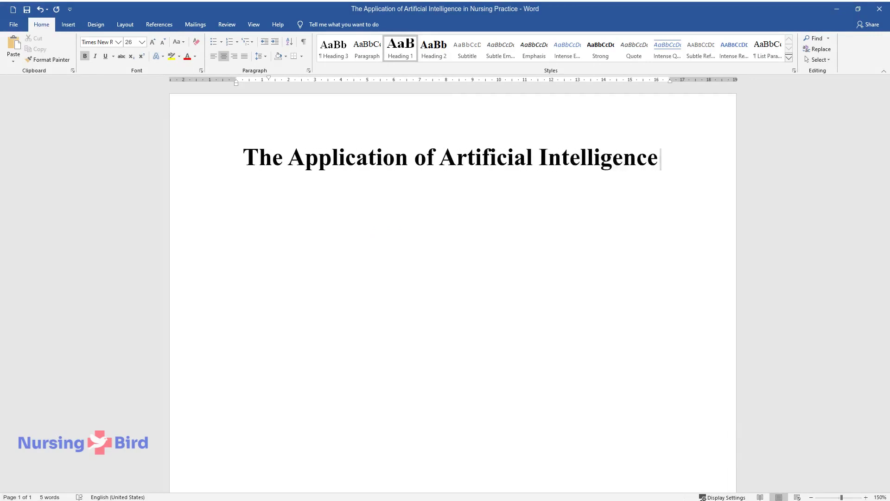
text(in Nursing Practice)
key(Return)
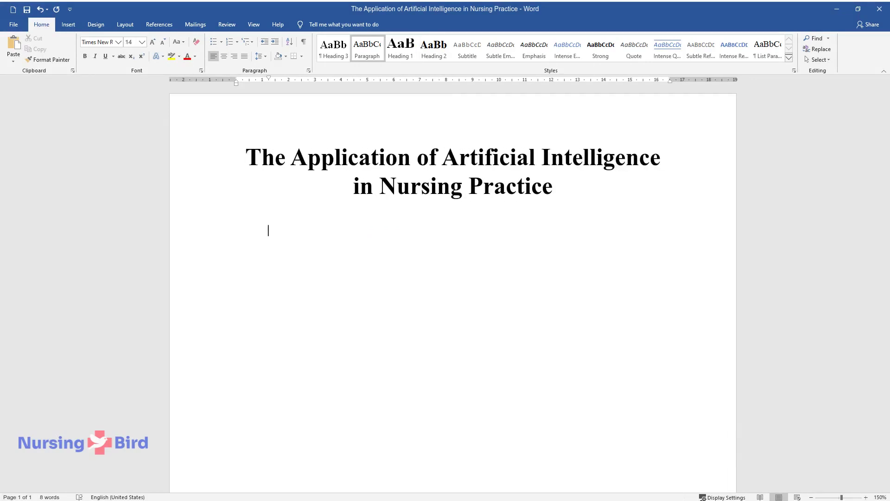
Step: Begin the introduction by writing that nursing care is all about information, covering patient data, diagnosing, care plans, analyzing information, scheduling and reports
text(Nursing care is all )
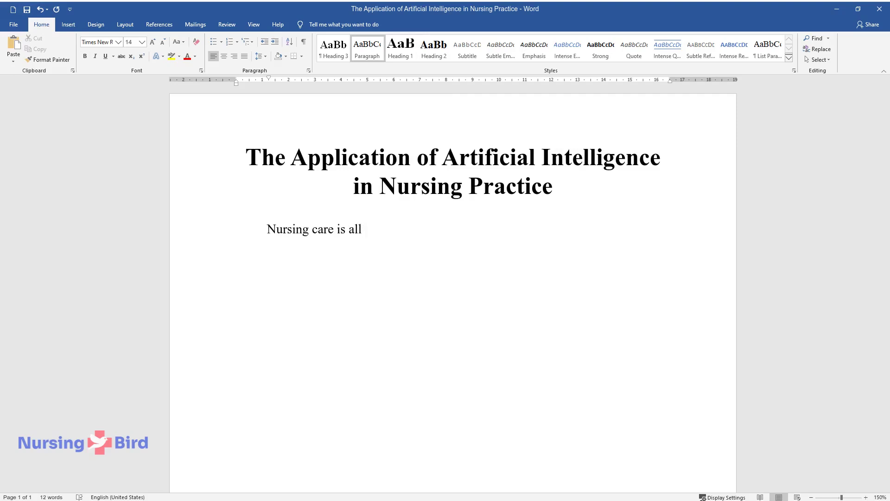
text(about information. It encompasses)
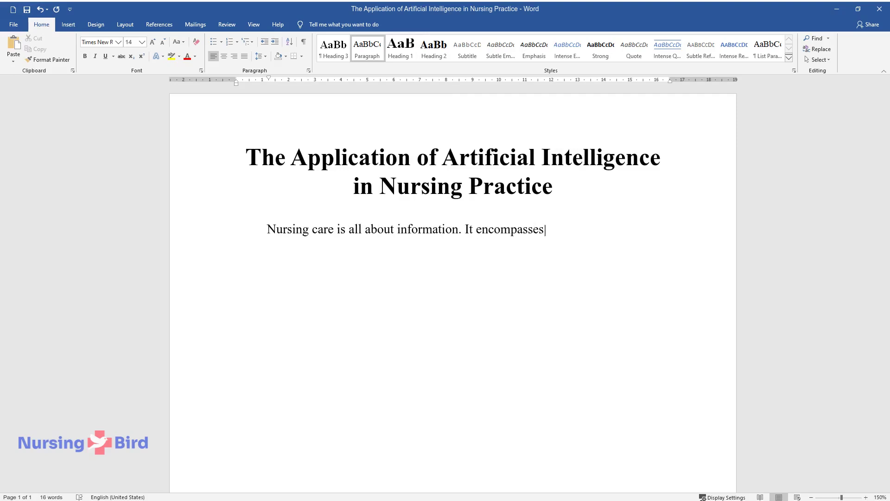
text( recording and interpreting data)
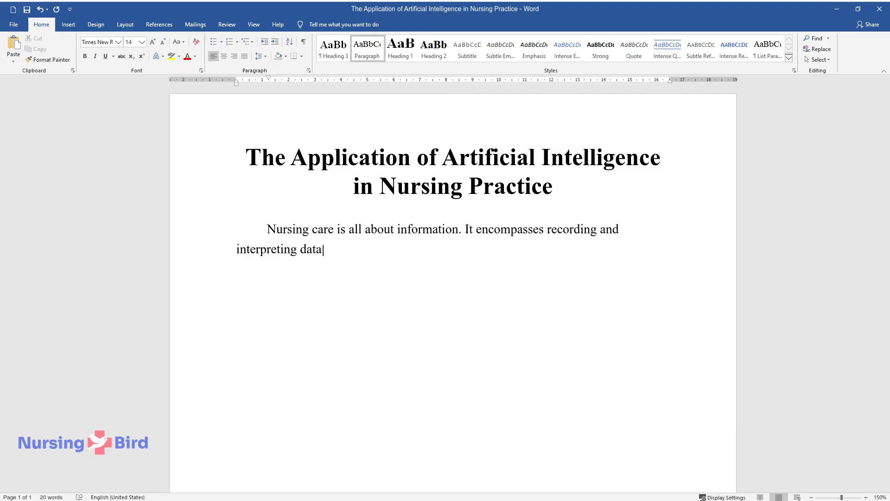
text( about patients, sending this da)
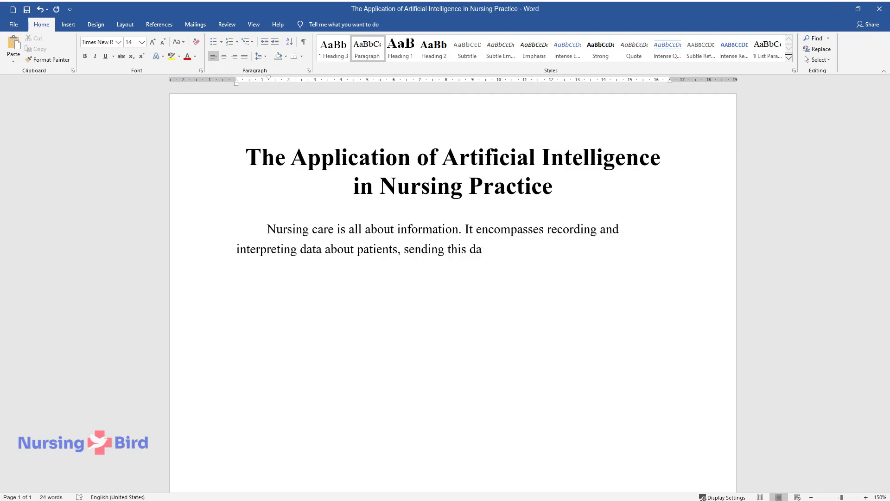
text(ta to other specialists, diagnosi)
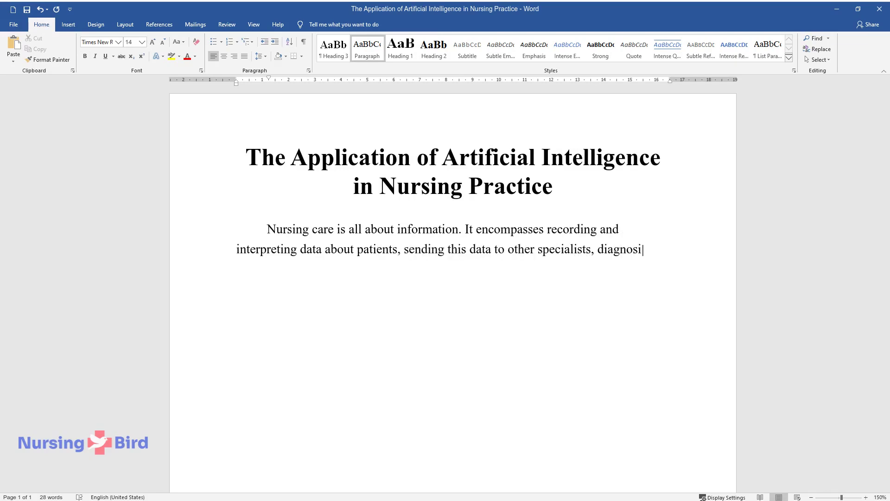
text(ng and developing care plans, fi)
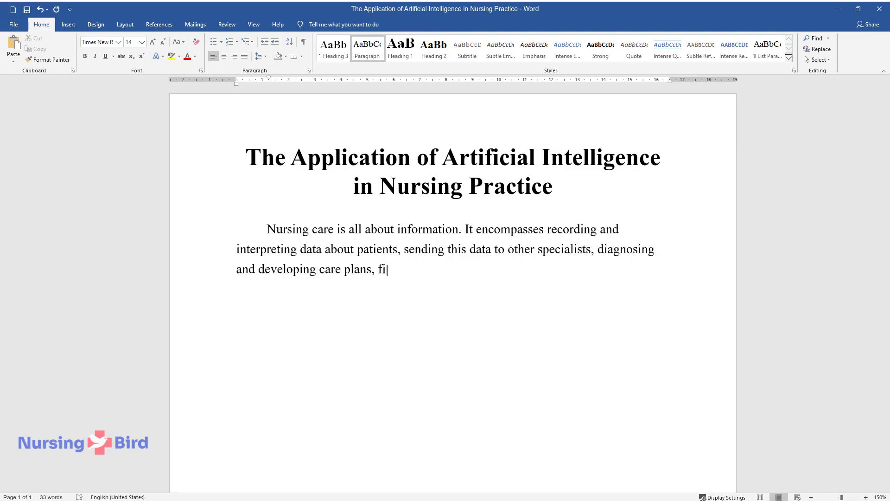
text(nding and analyzing information,)
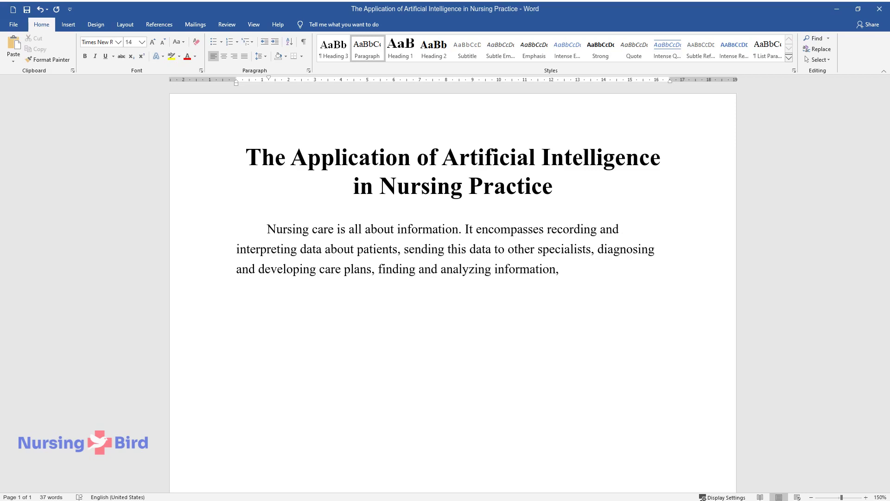
text( scheduling, making reports, and so on. That is not surprising that technologies can make nursing)
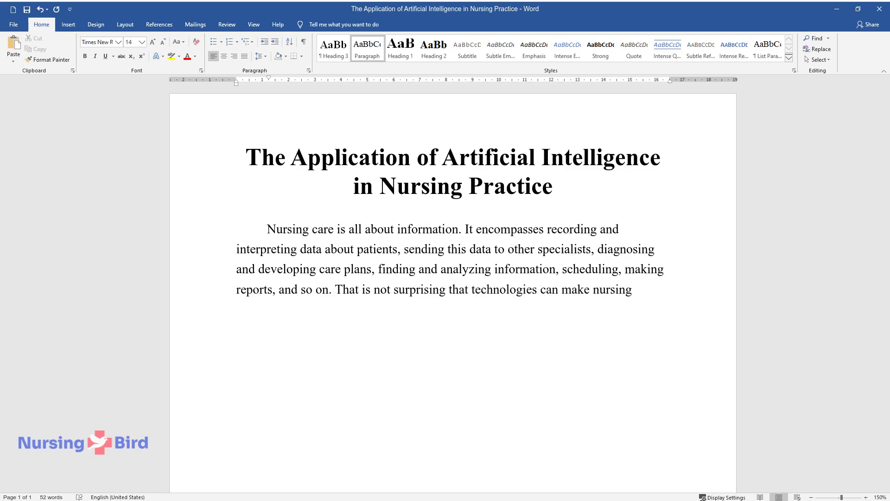
Step: Complete the introduction by writing that technologies make practice easier and more efficient, and nurses need artificial intelligence (AI) applications with human reasoning
text( practice noticeably easier and )
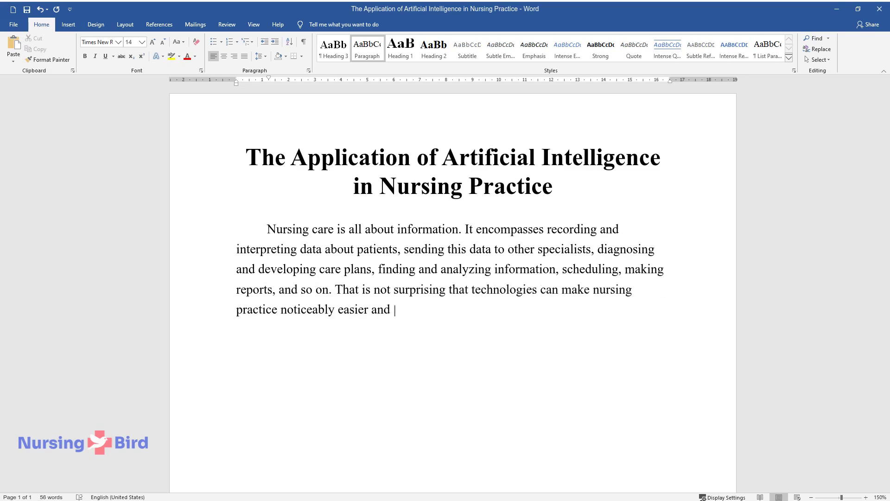
text(more efficient, but technologies)
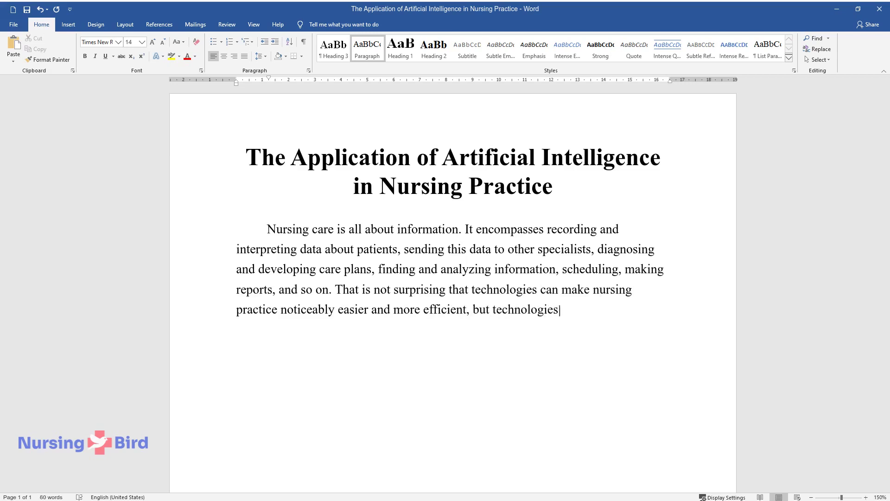
text( with human reasoning are even more helpful, whic)
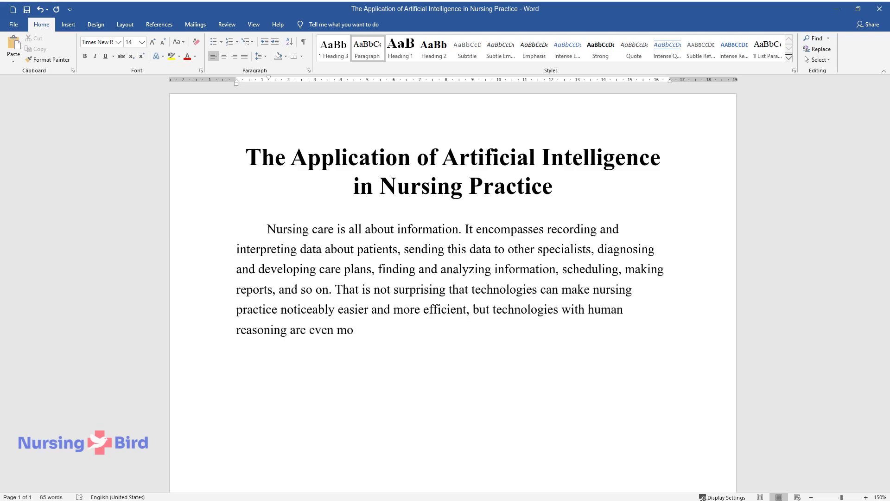
text(h is why nurses )
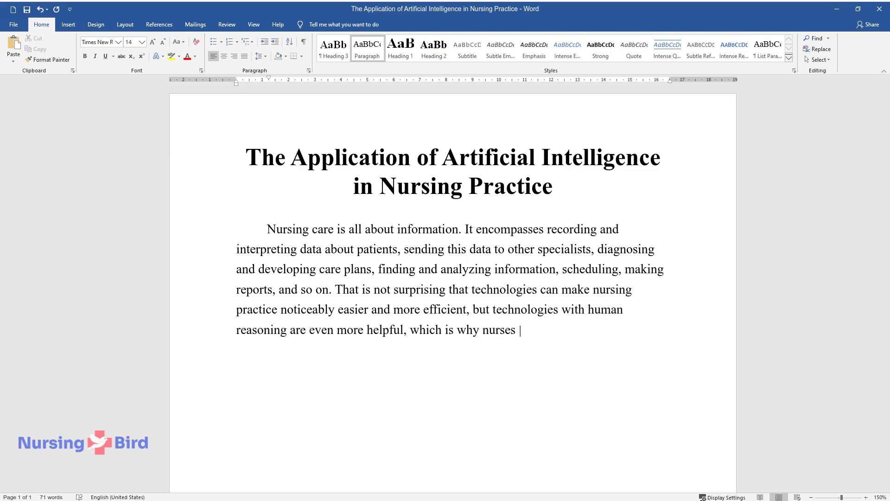
text(need artificial intelligence (AI)
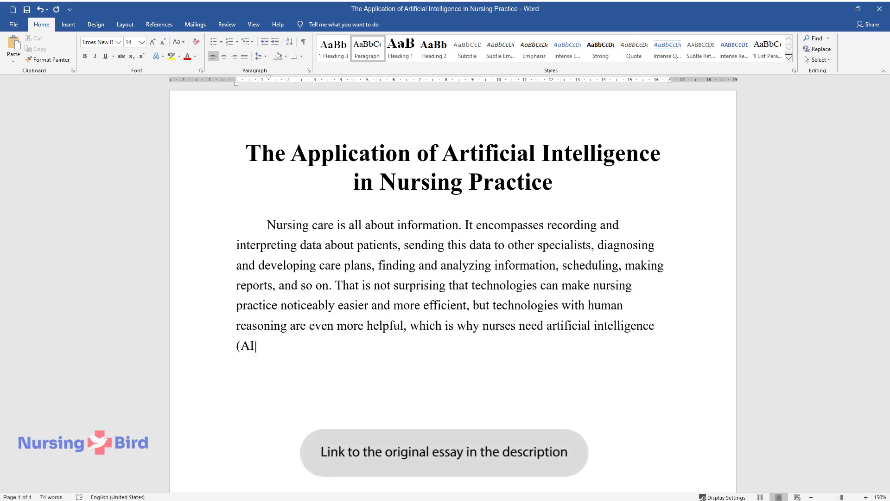
text() applications.)
Step: Add the Heading 2 section title "How Artificial Intelligence Is Used in Nursing" below the introduction
key(Return)
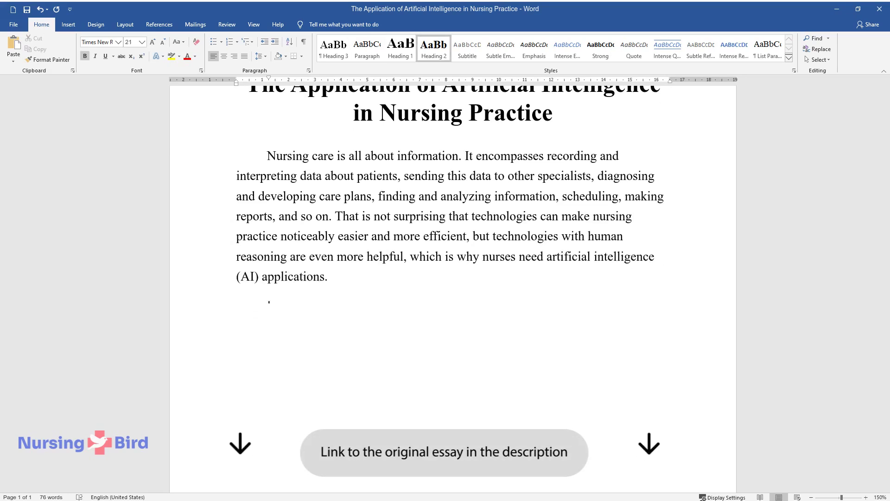
text(How Artificial Intelligence Is Used in Nursing)
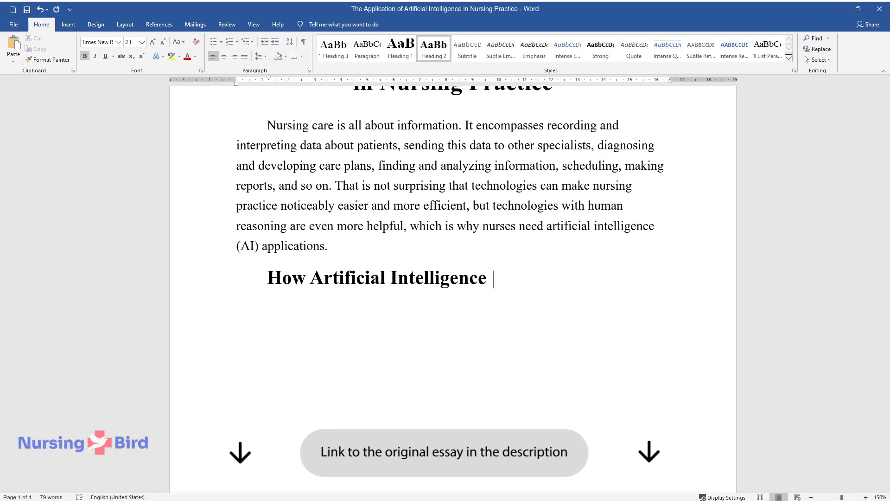
key(Return)
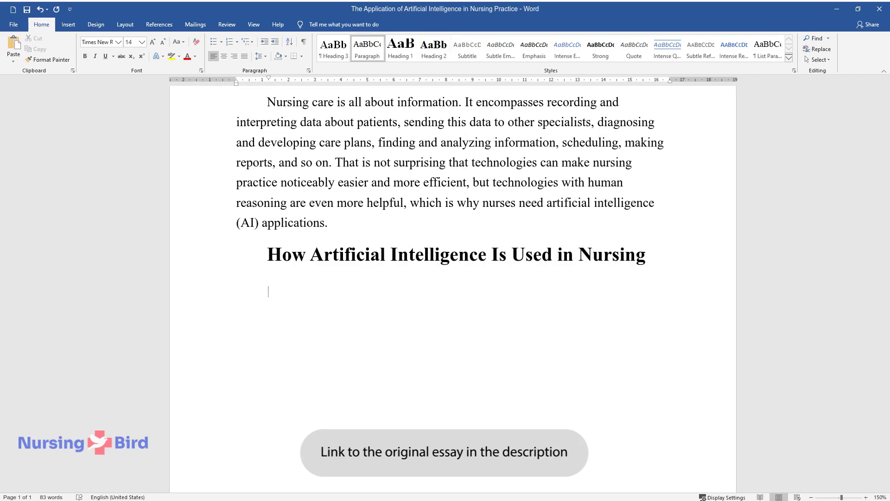
Step: Begin the section by writing that artificial intelligence does not only refer to robots with super-intelligent minds that can surpass humans, as Hollywood movies show
text(First of all, the term)
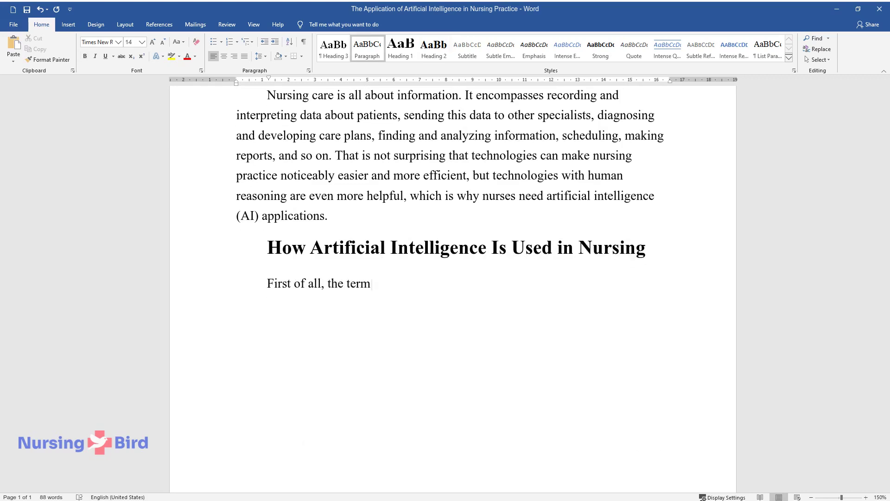
text( artificial intelligence does not )
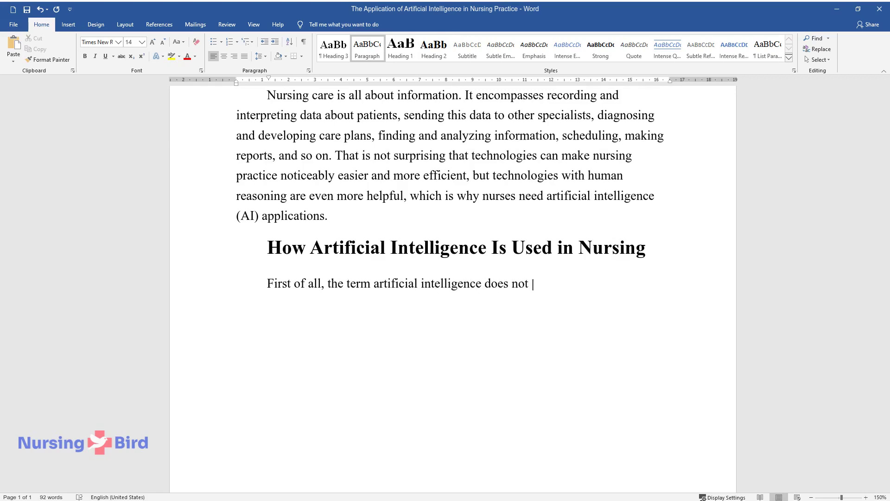
text(only refer to robots with super-in)
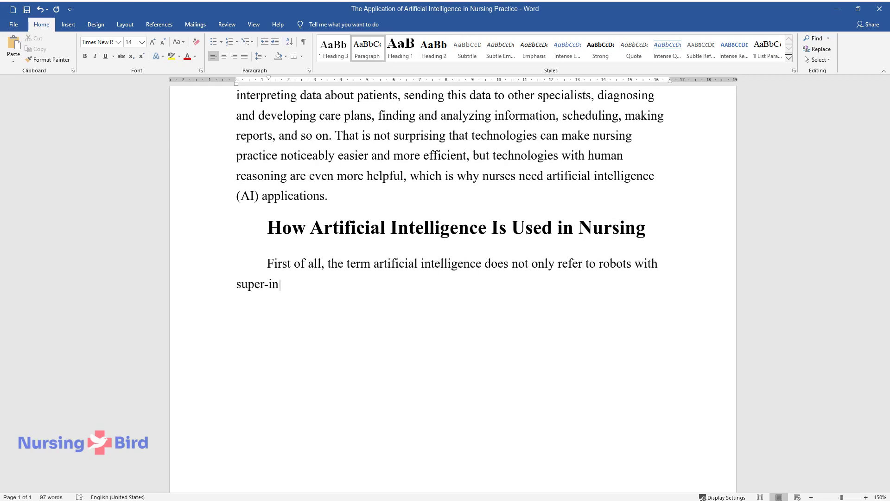
text(telligent minds that can surpass)
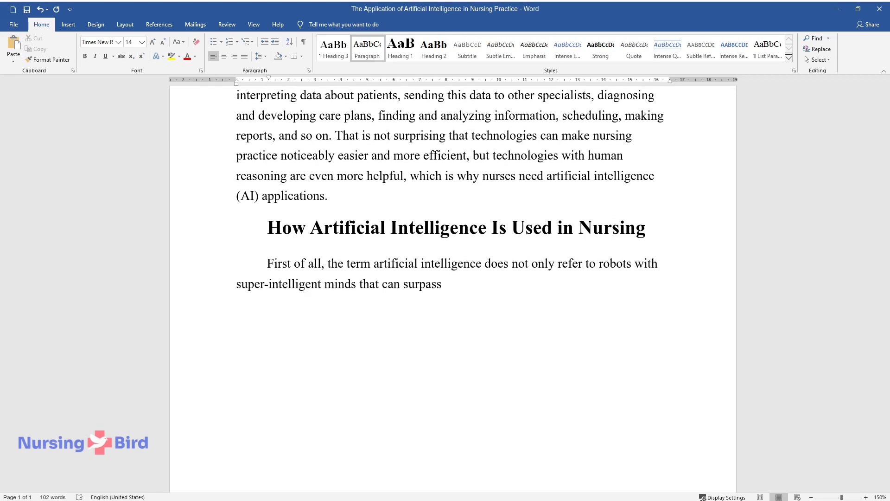
text( humans, as Hollywood movies show. )
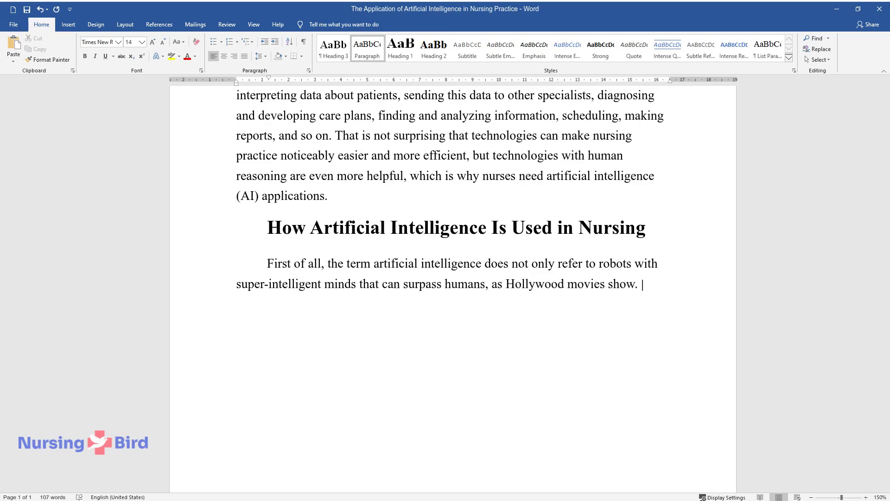
Step: Define AI as software or machines performing tasks “that people believe involve thinking,” and mention the term's first use in 1956 and twenty-first century nursing breakthroughs
text(AI can be defined as any software )
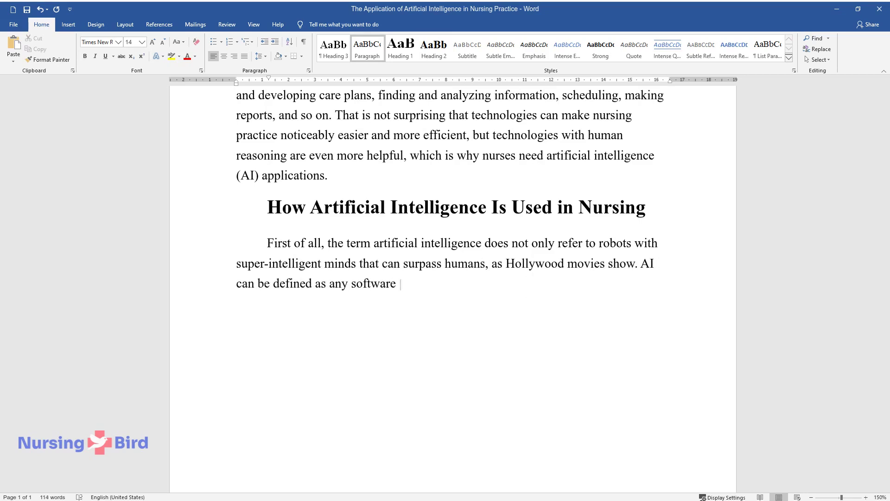
text(or machine that can perform tasks “that people believe involve thinking.” AI)
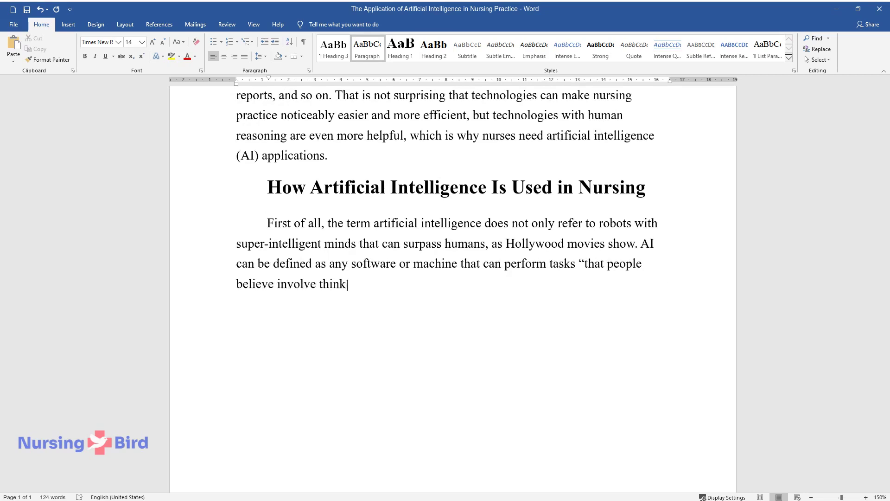
text(though the term itself was)
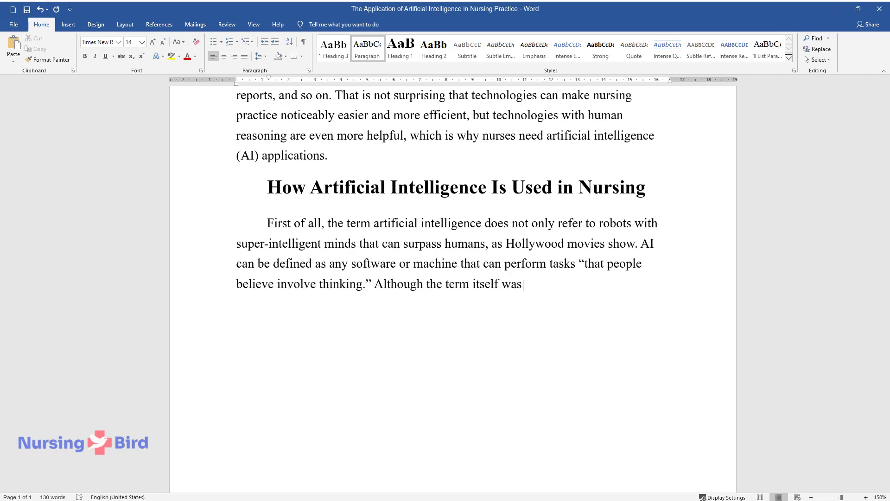
text( first used in 1956, the majority )
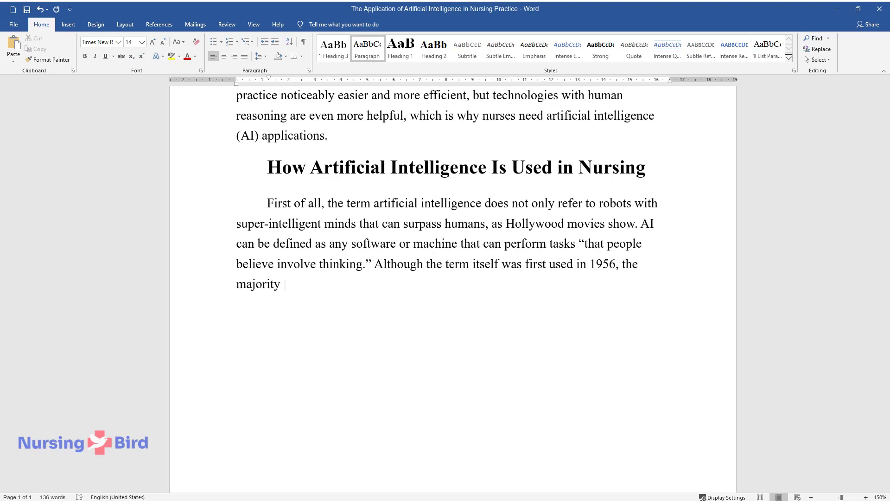
text(of breakthroughs in nursing practi)
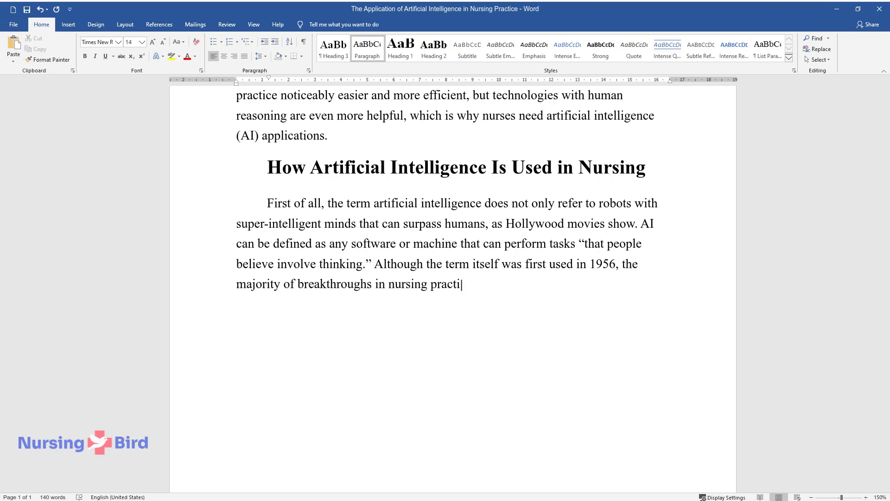
text(ce happened at the beginning of th)
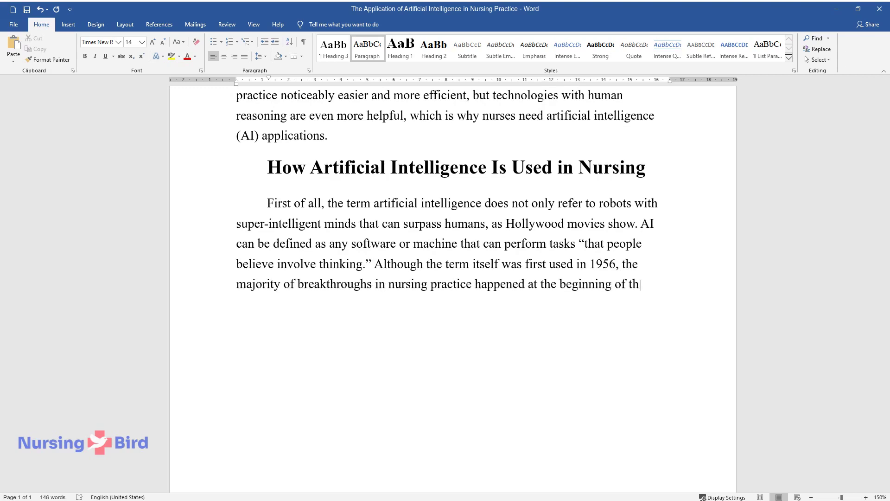
text(e twenty-first century. Currently,)
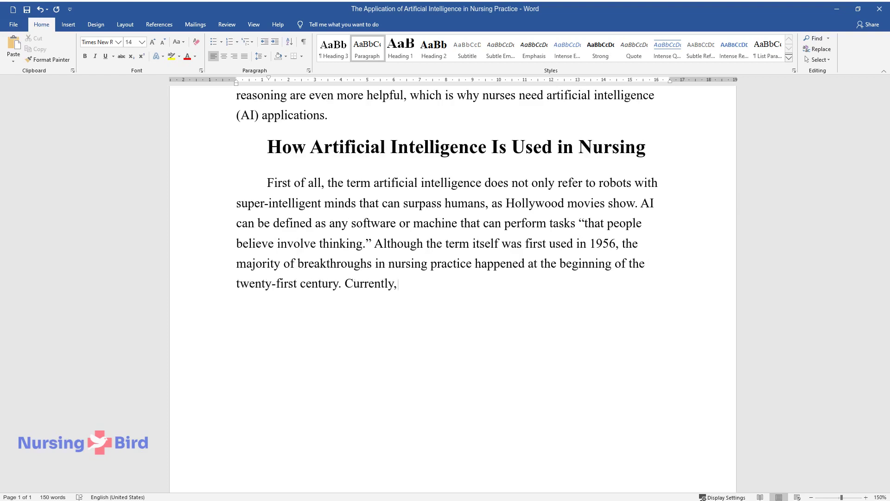
Step: End the paragraph by naming expert systems or so-called decision-making tools and various scheduling applications as probably the most useful applications
text( probably the most useful applicat)
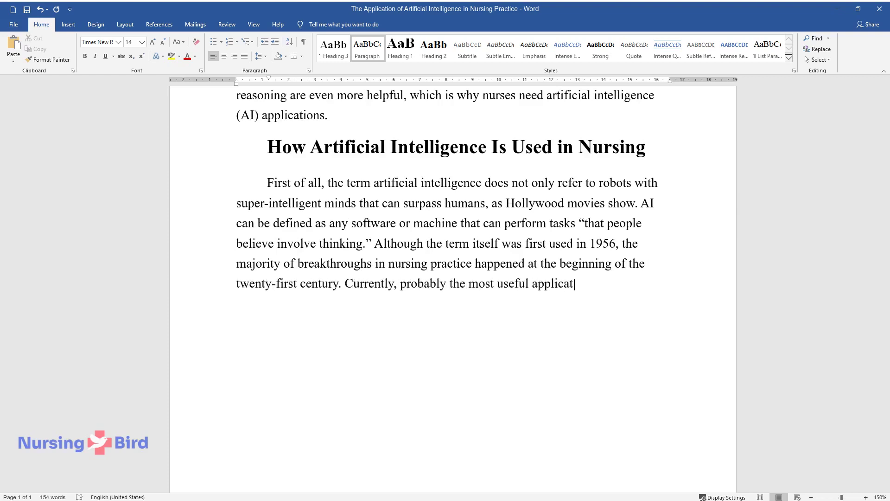
text(ions are expert systems or so-cal)
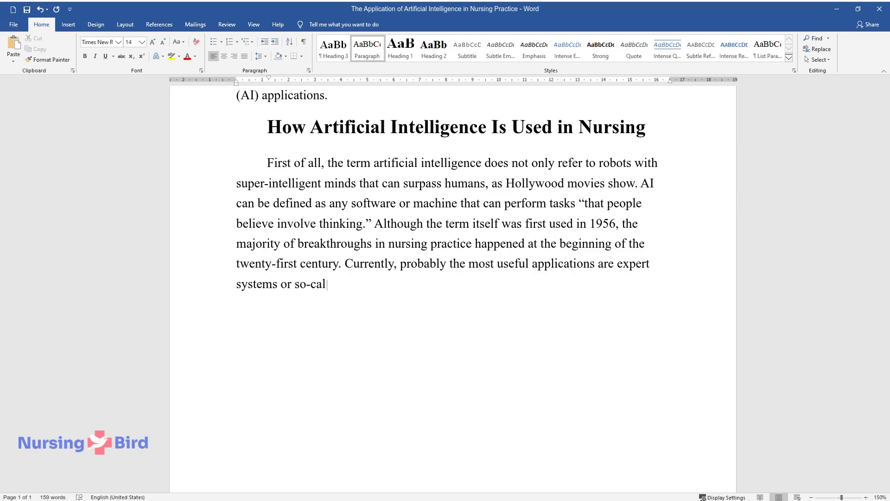
text(led decision-making tools and vari)
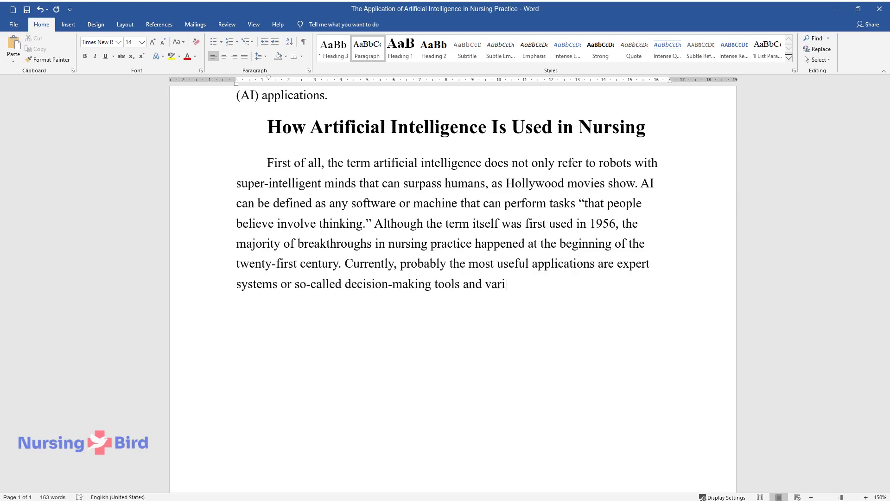
text(ous scheduling applications.)
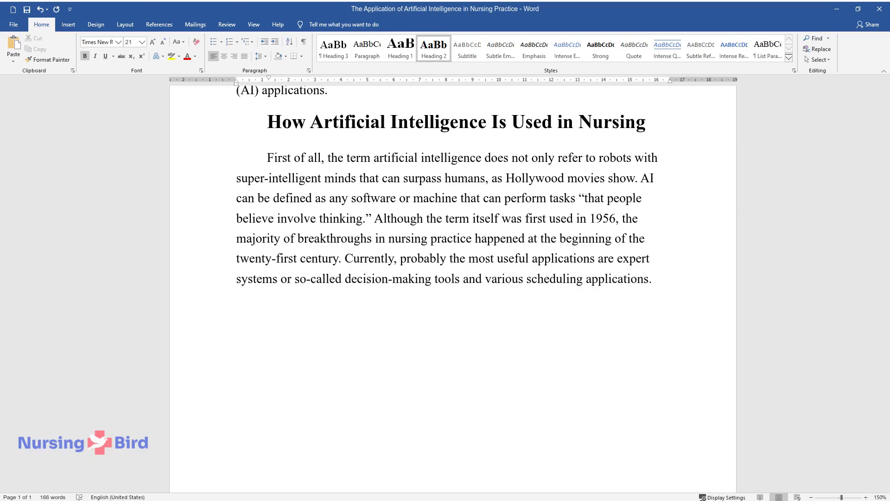
Step: Add the Heading 2 section title "Decision-Making Tool" below the paragraph on how AI is used in nursing
key(Return)
text(Decision-Making Tool)
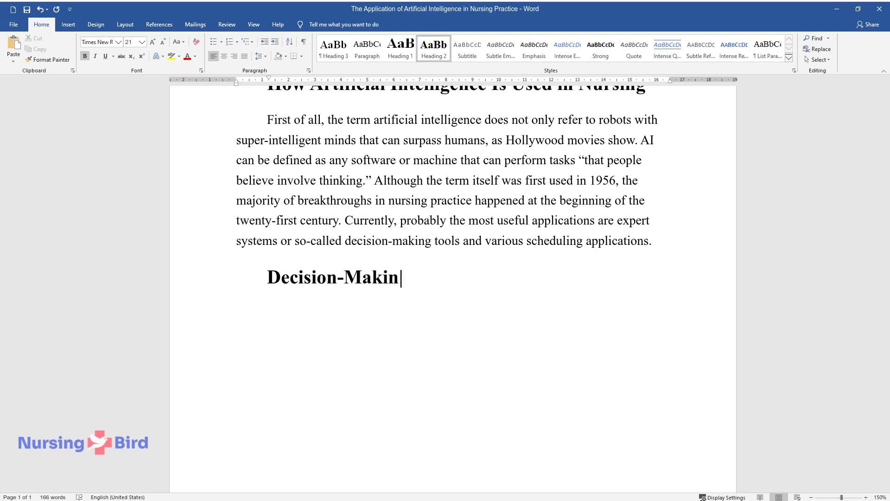
key(Return)
Step: Begin the section by writing that expert systems can support nurses in a decision-making process, for instance, with assessment, diagnosis, or care planning
text(E)
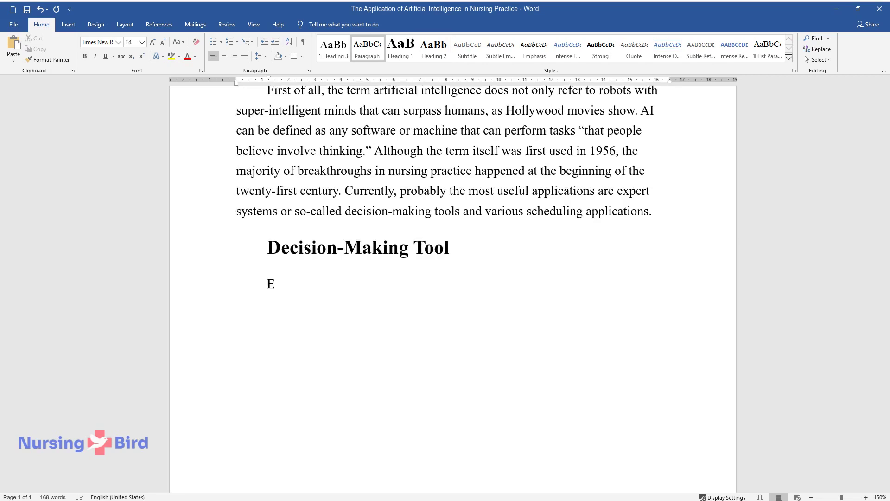
text(xpert systems can support nurse)
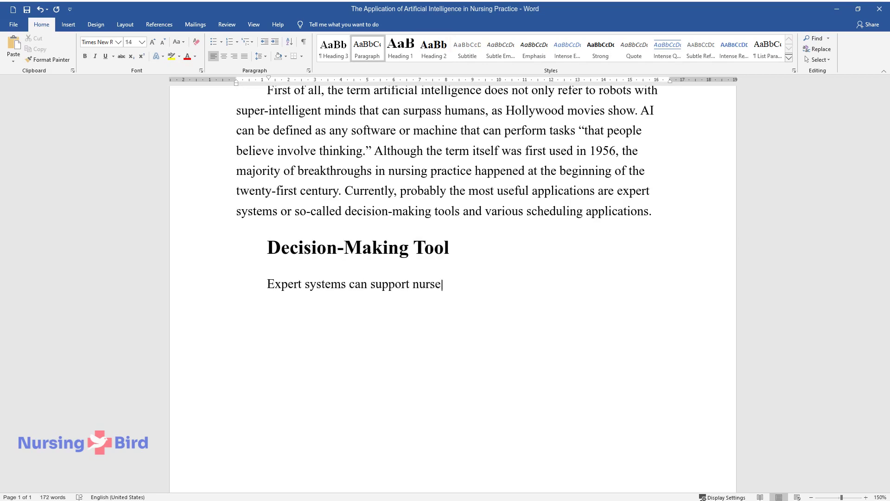
text(s in a decision-making process, )
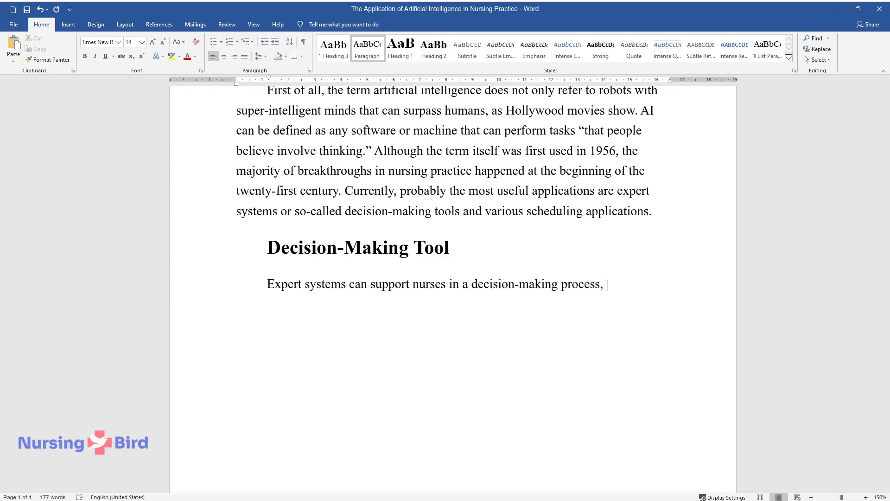
text(for instance, with assessment, )
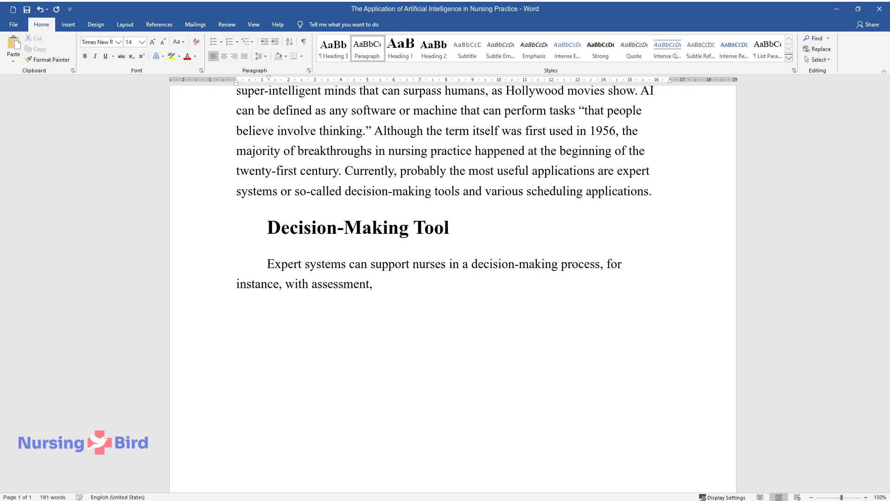
text(diagnosis, or care planning. As)
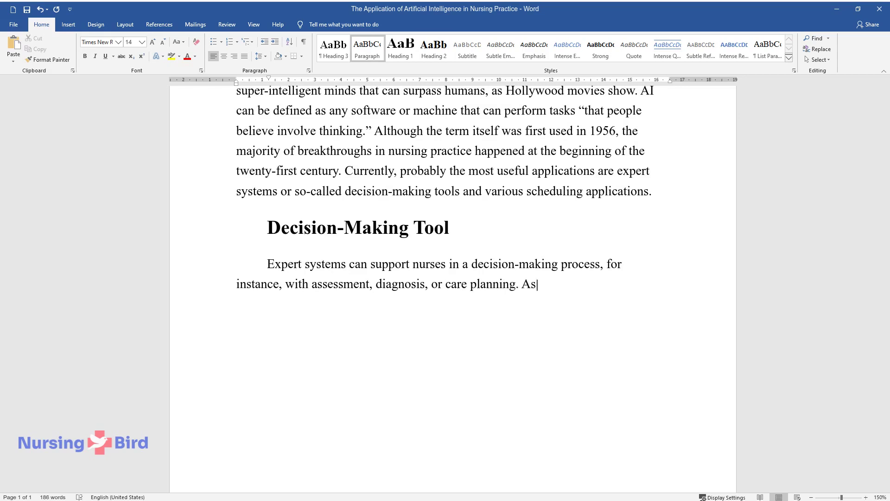
Step: Add a sentence citing the author who talks about intelligent personal health records (PNR) as a prime example
text( a prime example, Agah talks about inte)
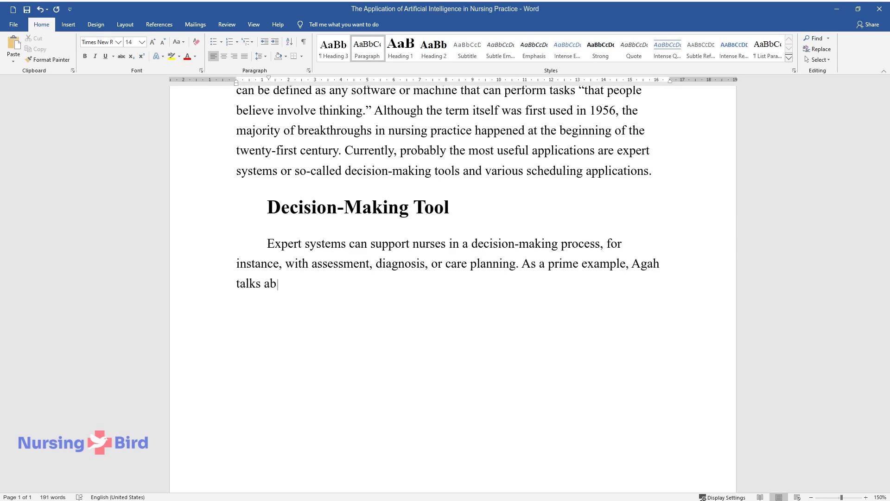
text(lligent personal health)
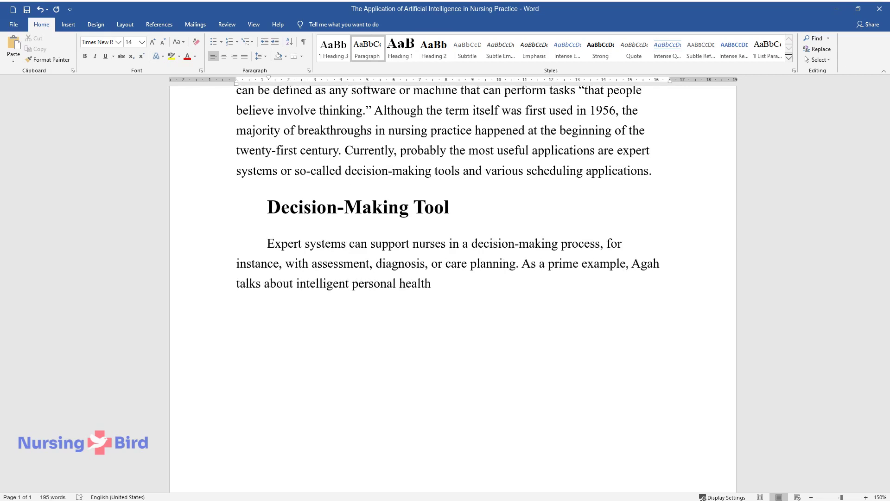
text( records (PNR). These machines k)
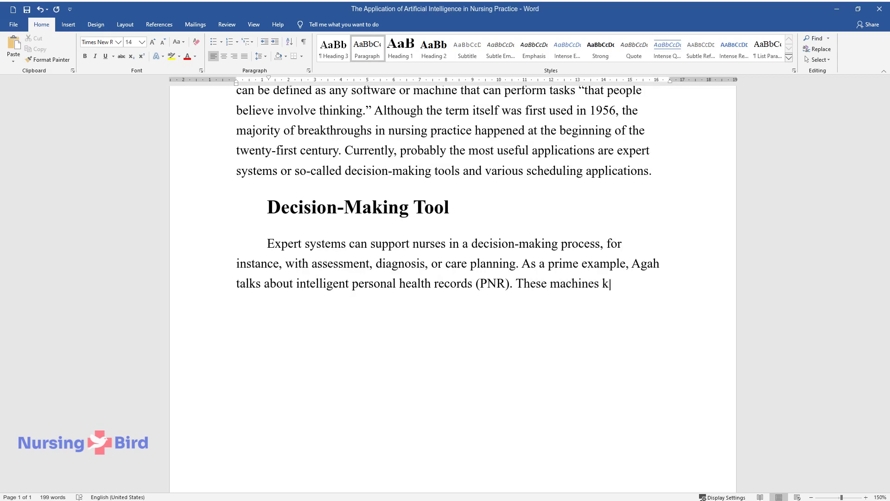
Step: Write that these machines know several standardized nursing languages, all NANDA diagnoses (with the abbreviation spelled out), and approximately ten possible interventions suitable for each diagnosis
text(n)
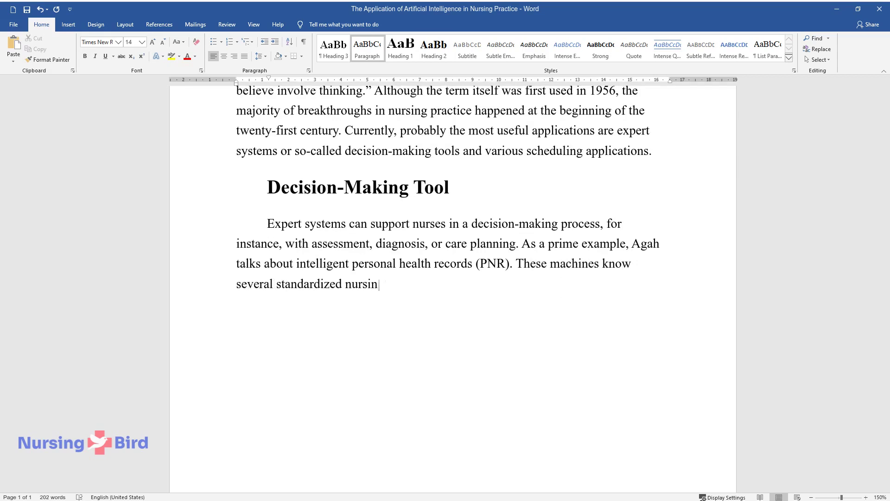
text(ow several standardized nursing languages (in which nursing k)
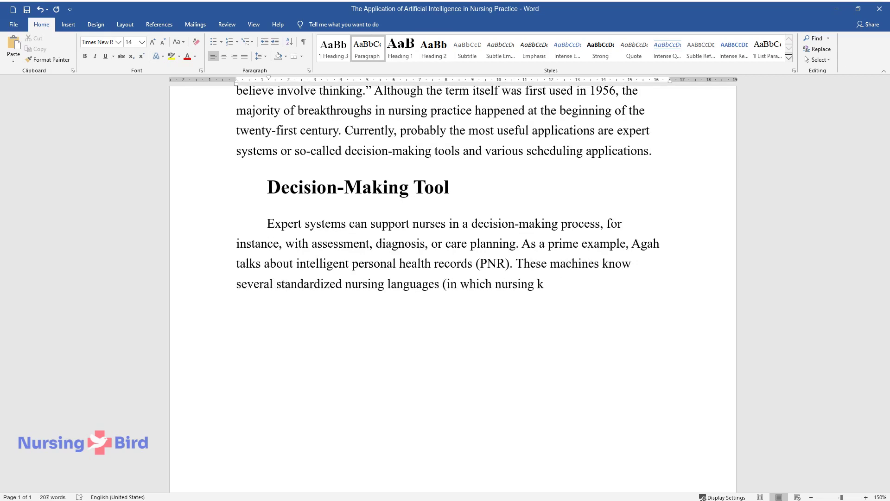
text(nowledge is organized), all NANDA (the North Am)
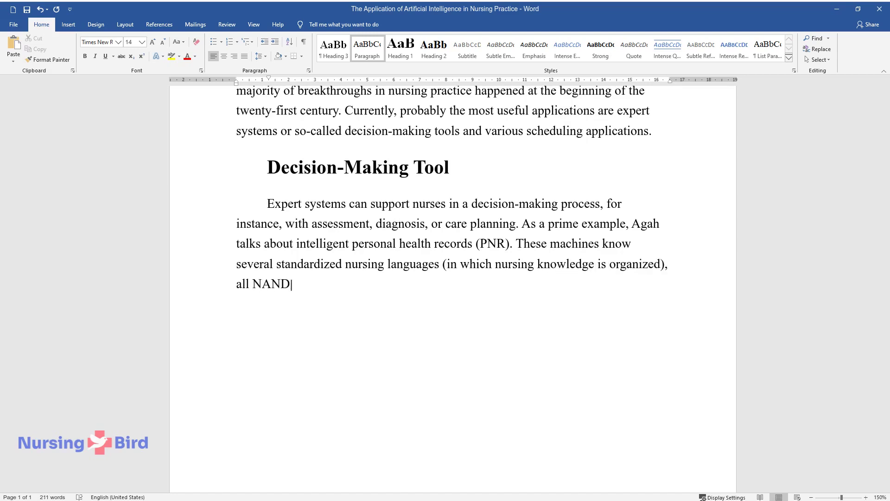
text(erican Nursing D)
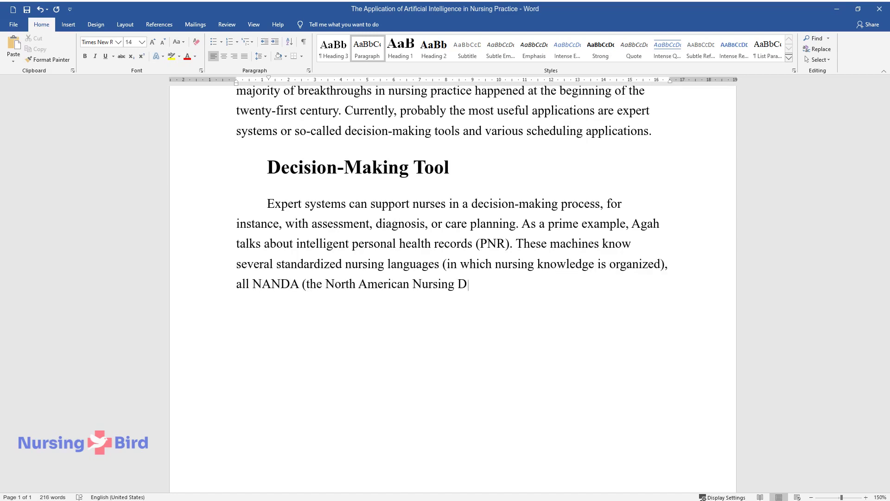
text(iagnosis Association Internatio)
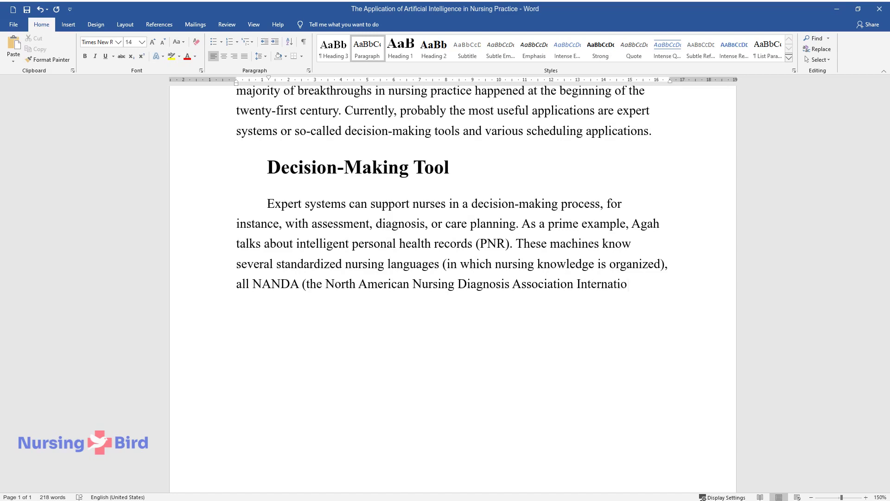
text(nal) diagnoses, and approximately ten possible)
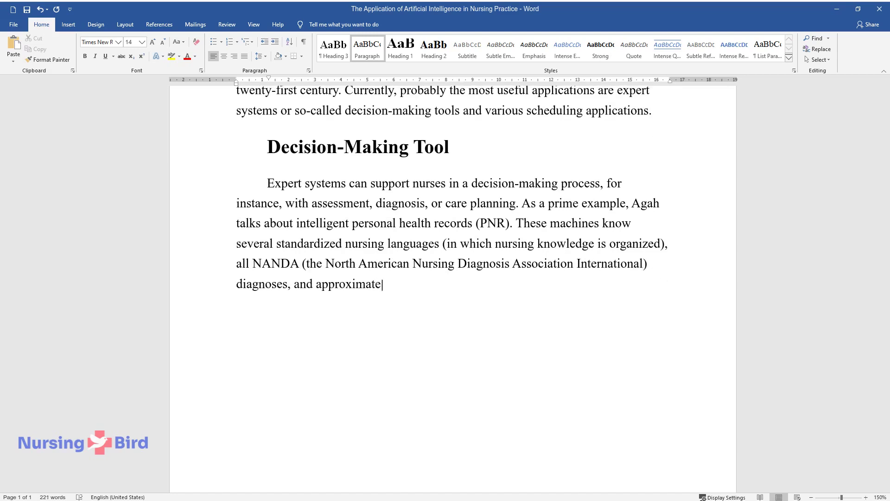
text( interventions su)
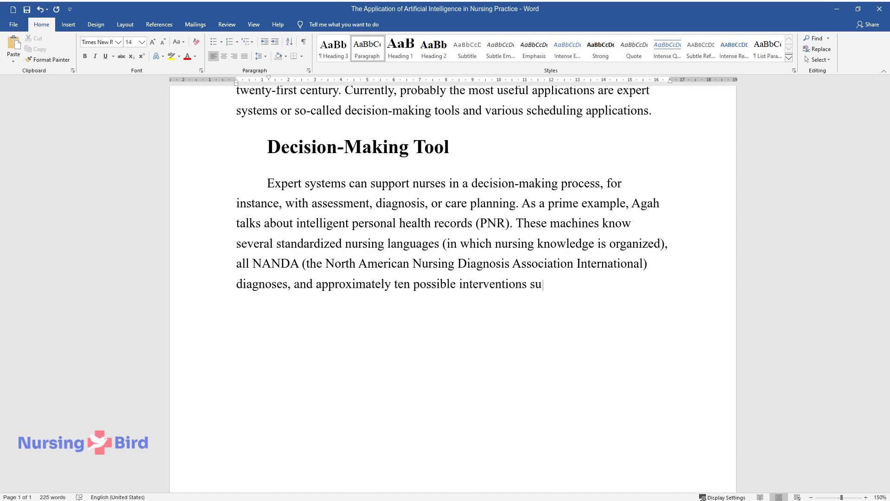
text(itable for each of those diagno)
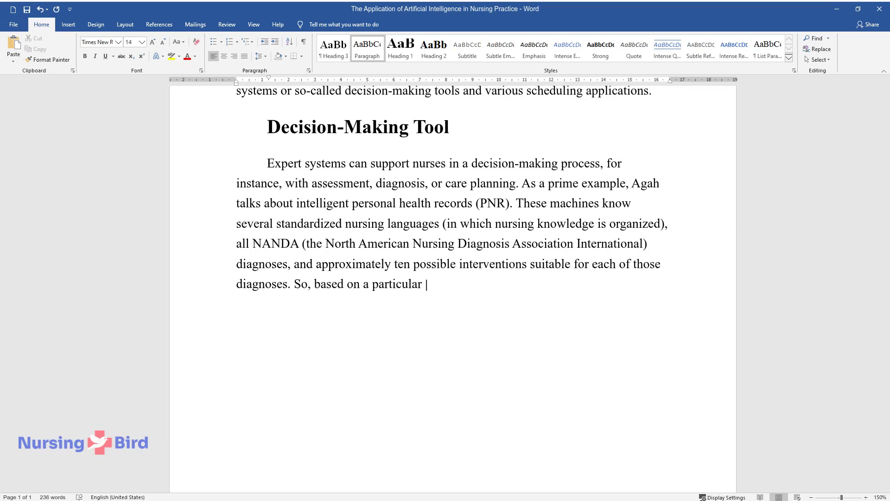
Step: End the paragraph by writing that, based on a particular health issue, it can establish a nursing diagnosis and propose several interventions with care activities
text(ses. So, based on a particular health issue, it can establish a)
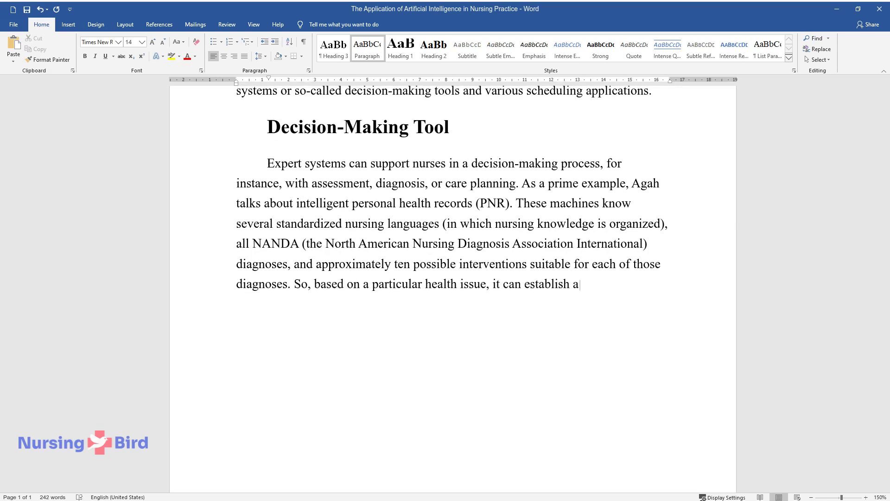
text( nursing diagnosis and even propose several interventions with)
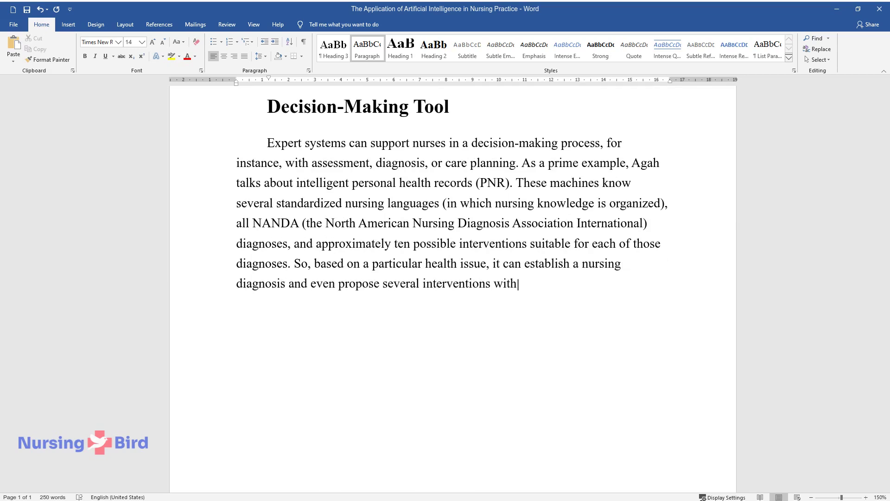
text( care activities.)
Step: Add the Heading 2 section title "Scheduling System" below the decision-making paragraph
key(Return)
key(ctrl+alt+2)
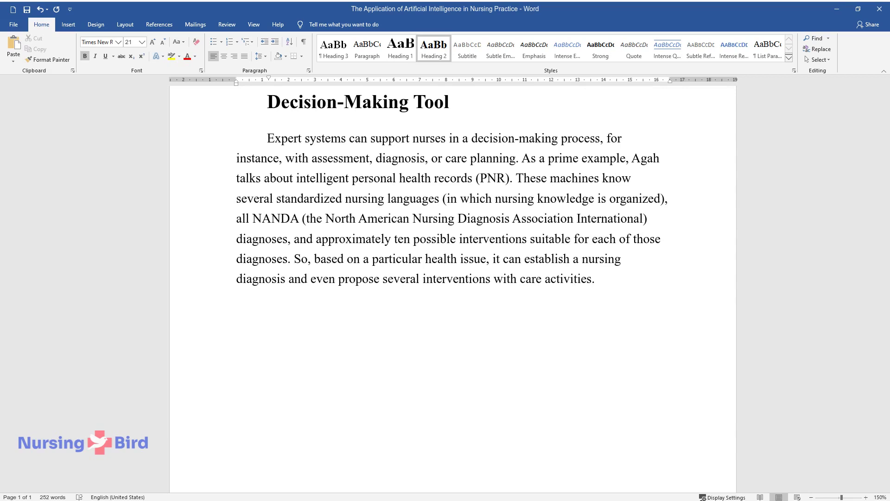
text(Scheduling System)
key(Return)
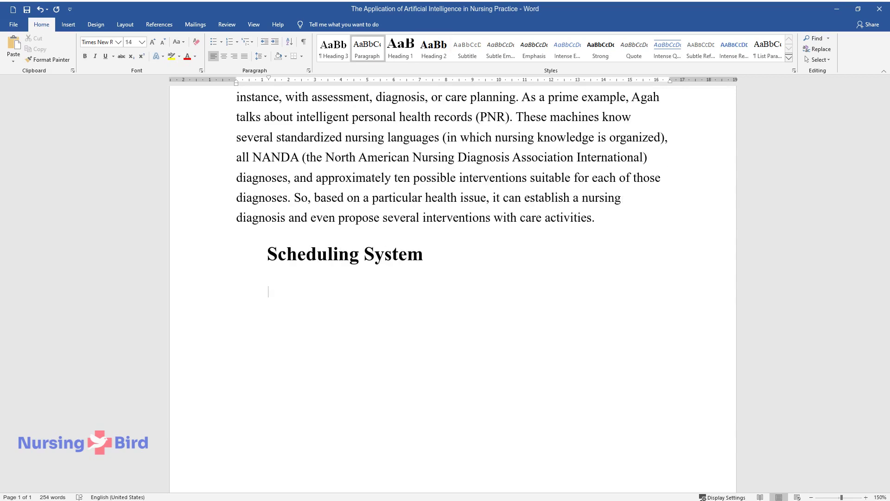
Step: Begin the section by citing an author's article on software that can create an optimal nursing schedule using certain mathematical algorithms
text(Another example of an AI application in nursing pract)
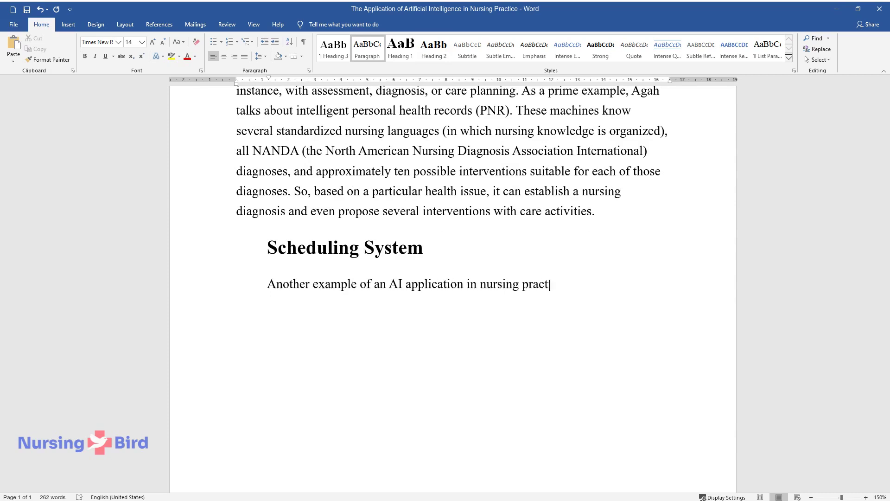
text(ice is the one Jennifer Thew talks )
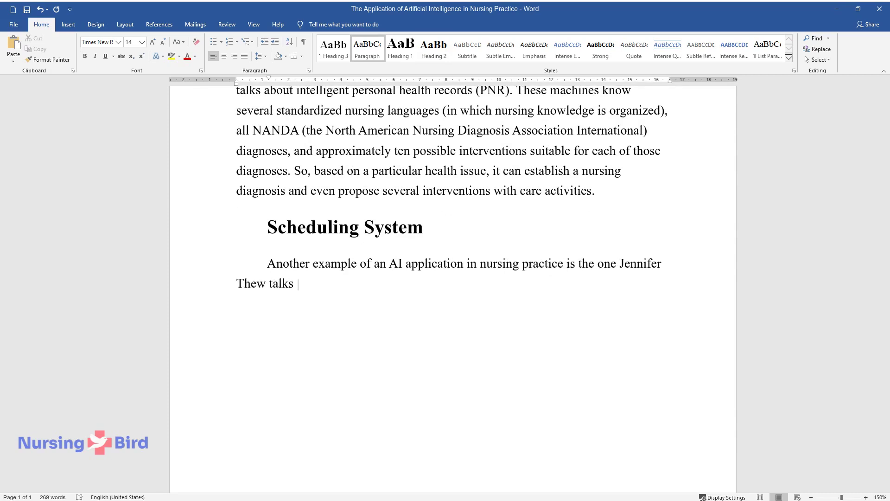
text(about; according to her article, the)
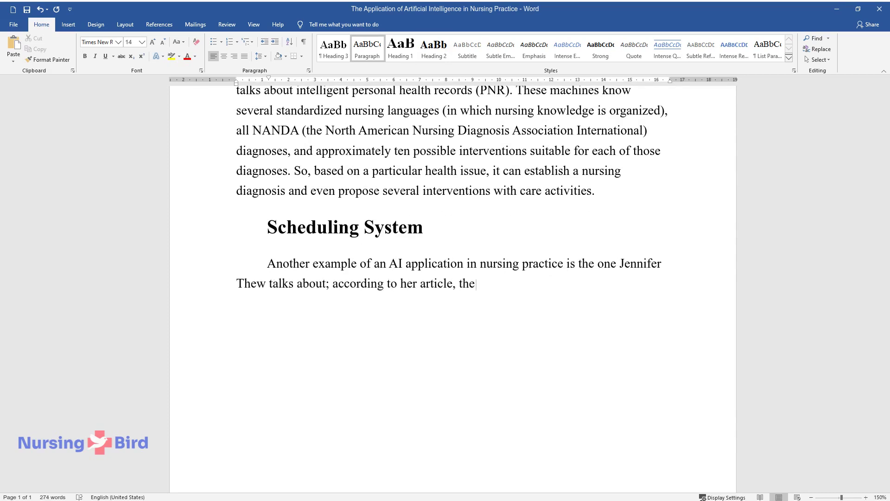
text(re is software that can create an op)
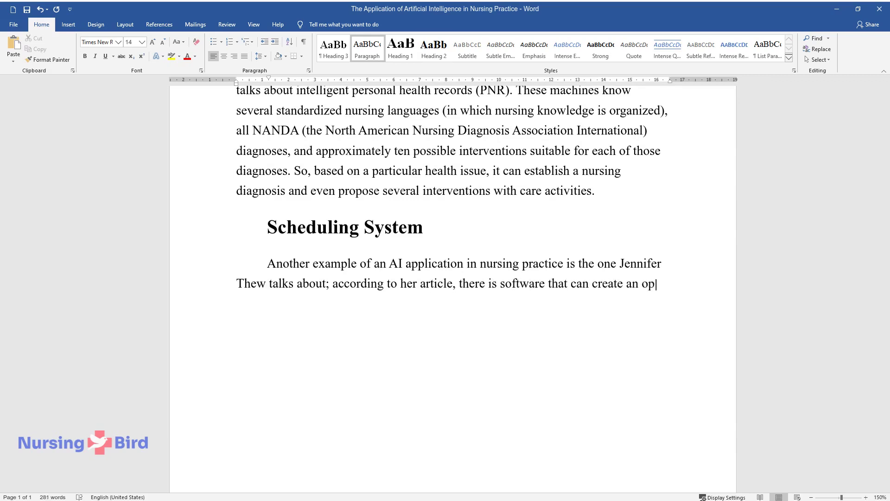
text(timal nursing schedule using certain)
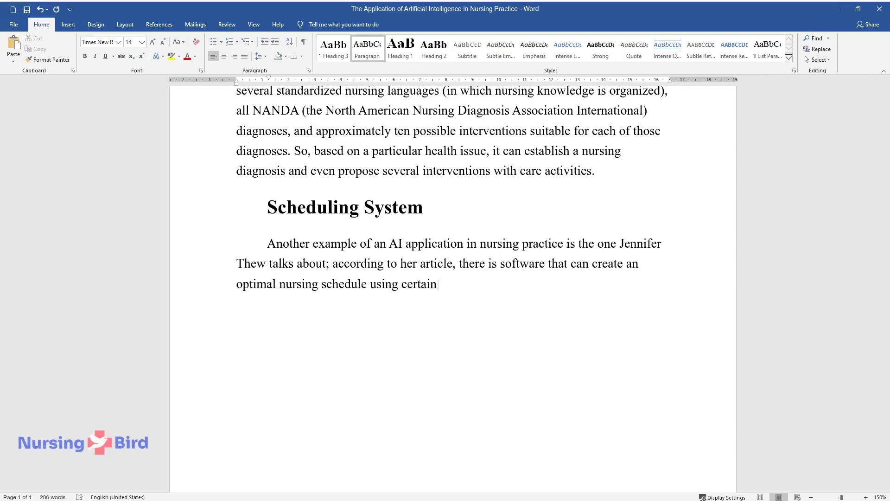
text( mathematical algorithms. Without t)
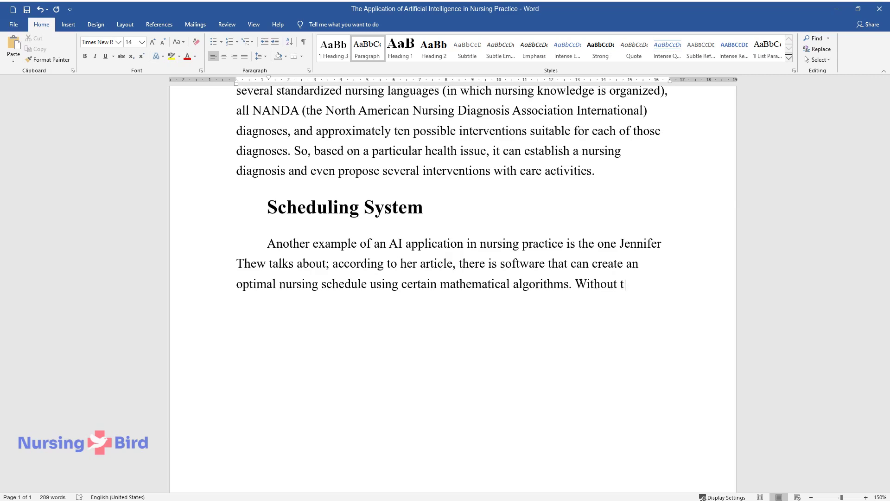
Step: Add that without this application, managers need to gather at the end of a shift and decide how many nurses the next shift needs based on patient acuity
text(his application, managers need to ga)
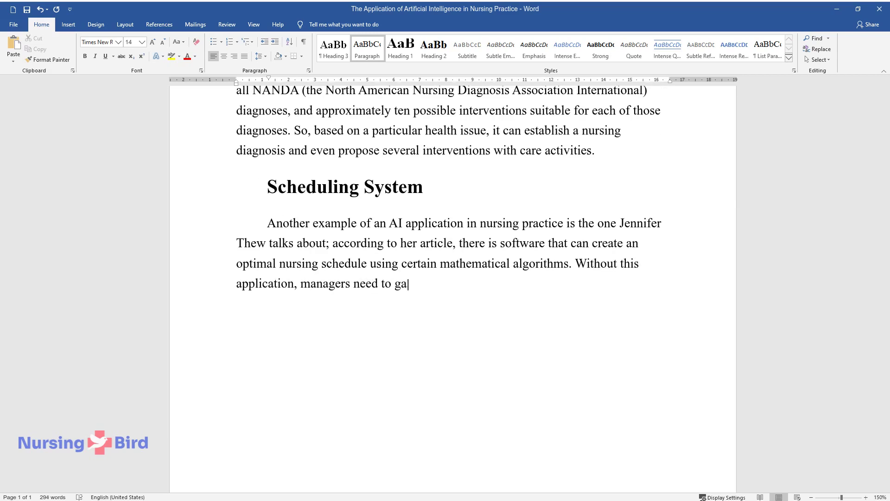
text(ther at the end of a shift and decid)
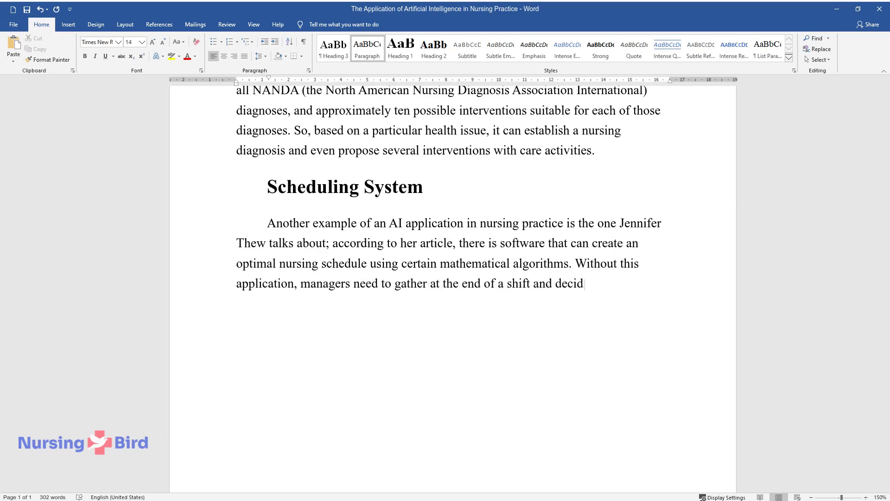
text(e how many nurses are necessary for)
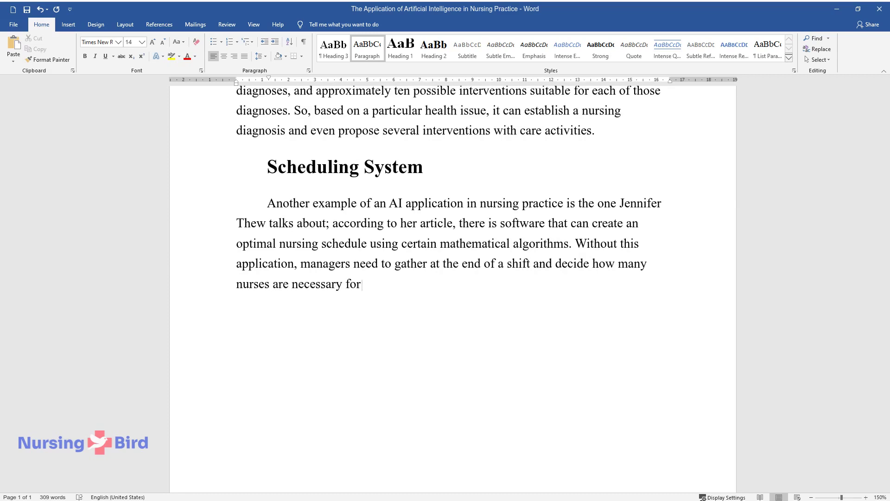
text( the next shift based on patient acu)
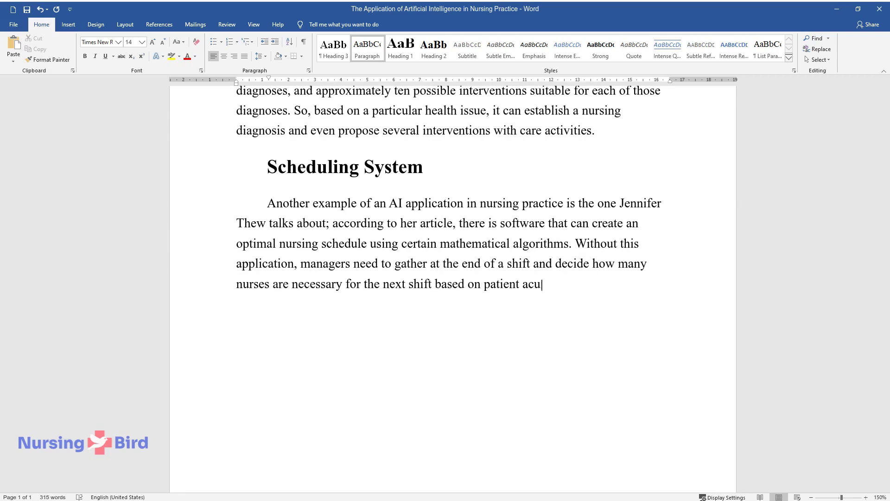
text(ity.)
Step: Add the Heading 2 section title "Why Is AI Development So Significant?" below the scheduling paragraph
key(Return)
text(Why Is AI)
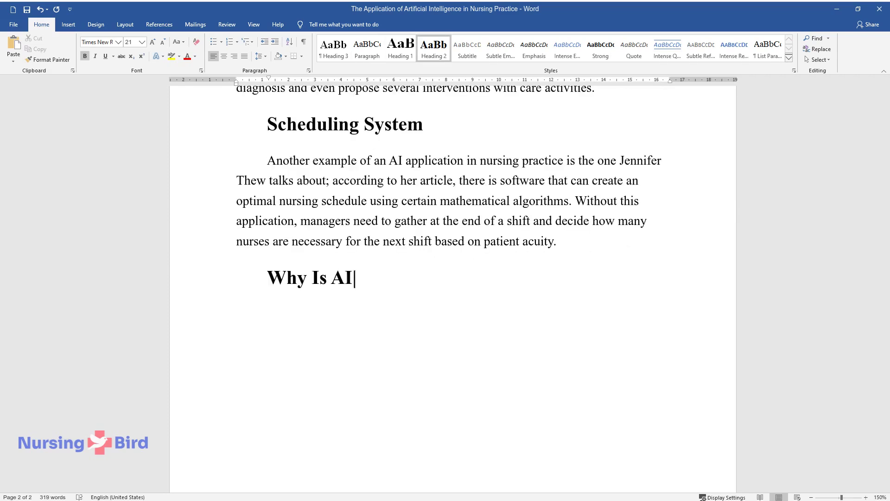
text( Development So Significant?)
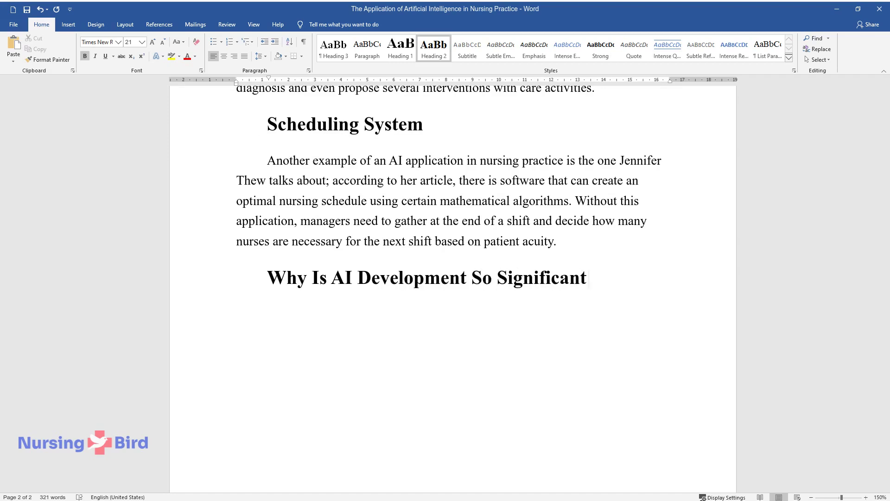
key(Return)
Step: Open the significance section by stating that artificial intelligence can make machines do some part of nurses' work and save time for something else
text(The answer to)
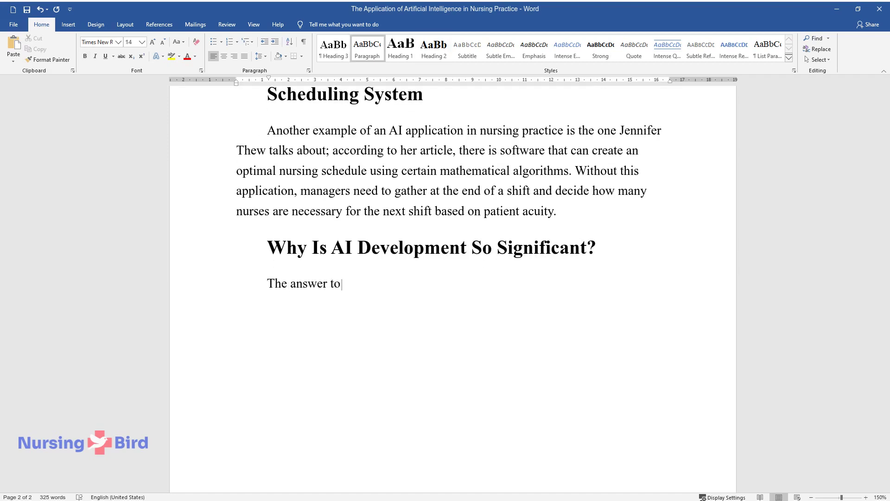
text( this question is obvious – artifi)
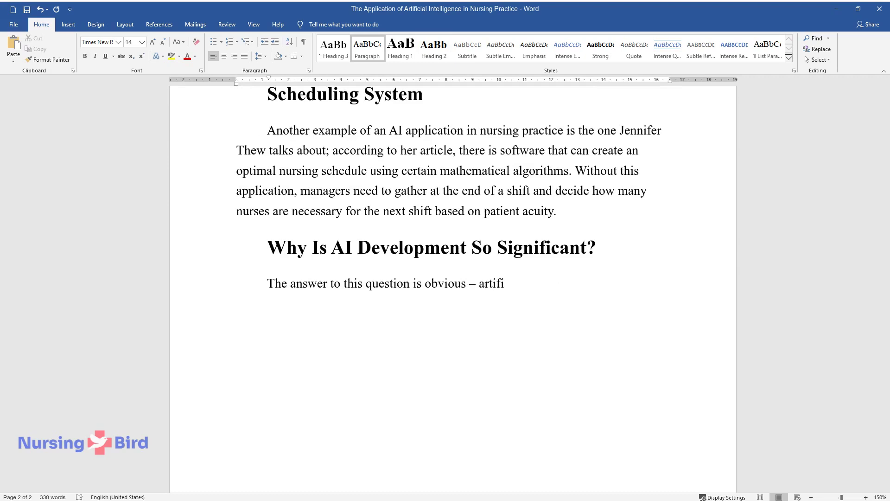
text(cial intelligence can make machi)
text(nes do some part of nurses)
text(’ work and save time for nurses to do some)
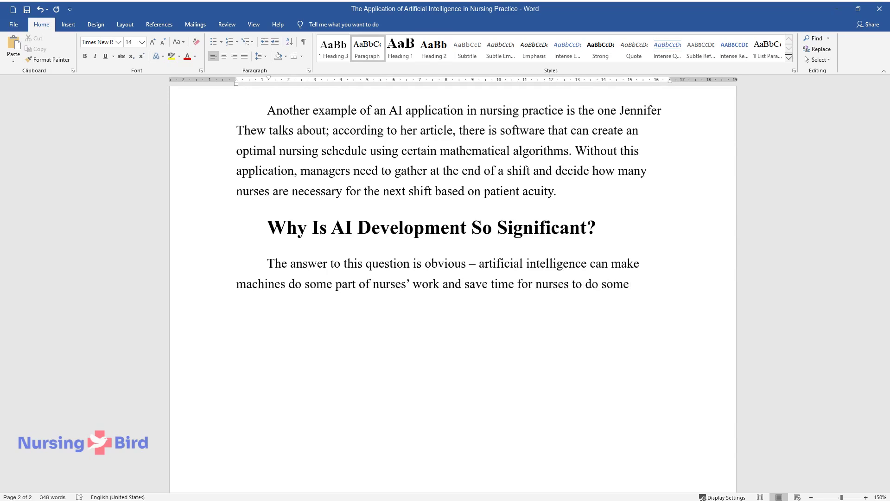
text(thing else. Let us take, for inst)
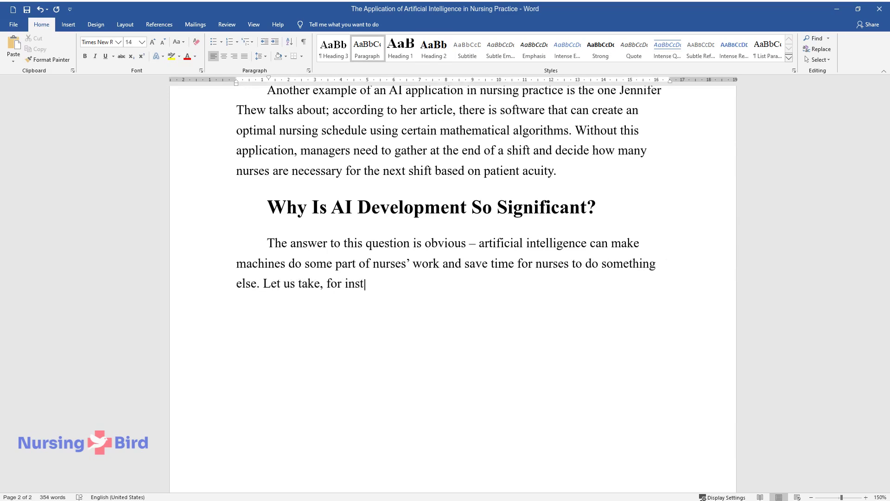
Step: Give the scheduling system described above as an example that saves managers end-of-shift gatherings and helps avoid over- or understaffed health care units
text(ance, a scheduling system describ)
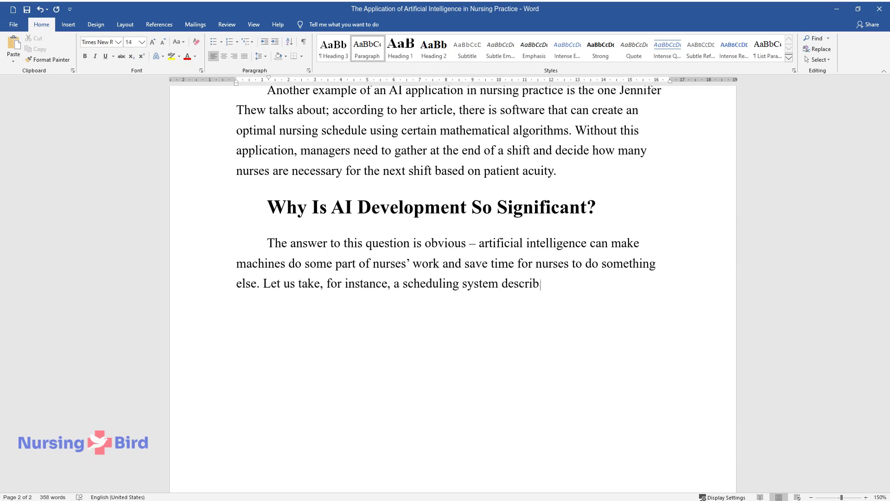
text(ed above. Apart from the fact that)
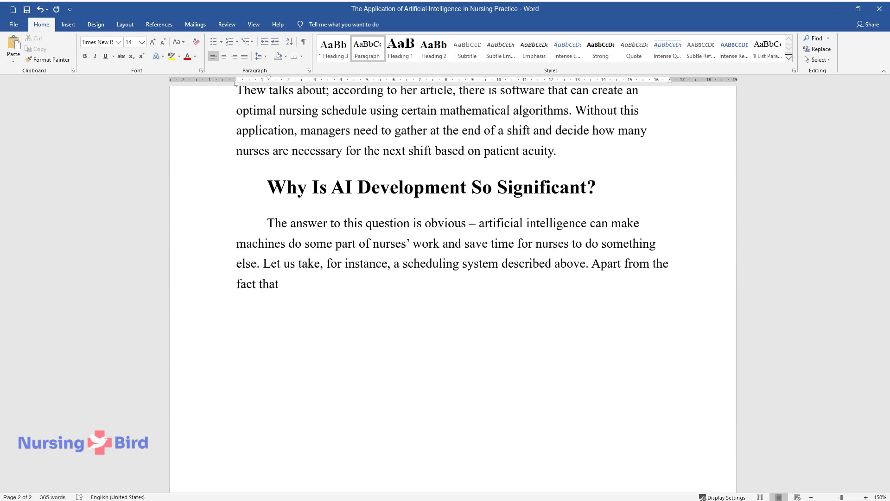
text( it saves time for managers since)
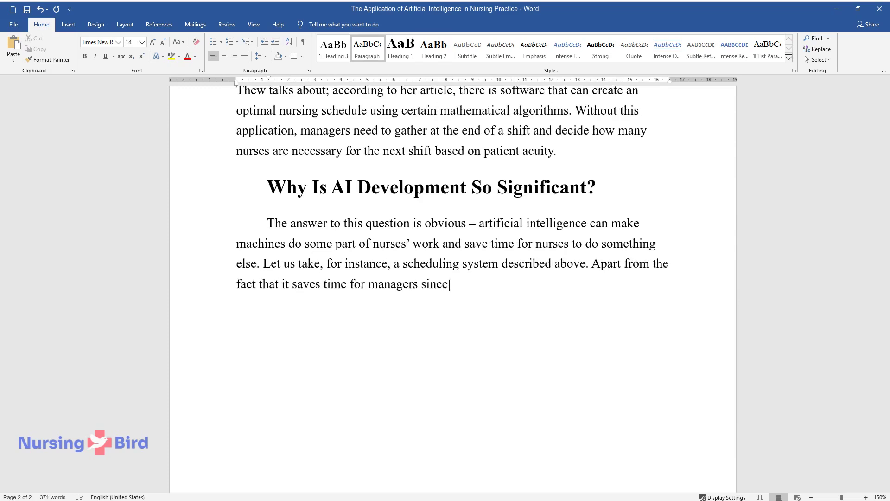
text( they do not need to gather at th)
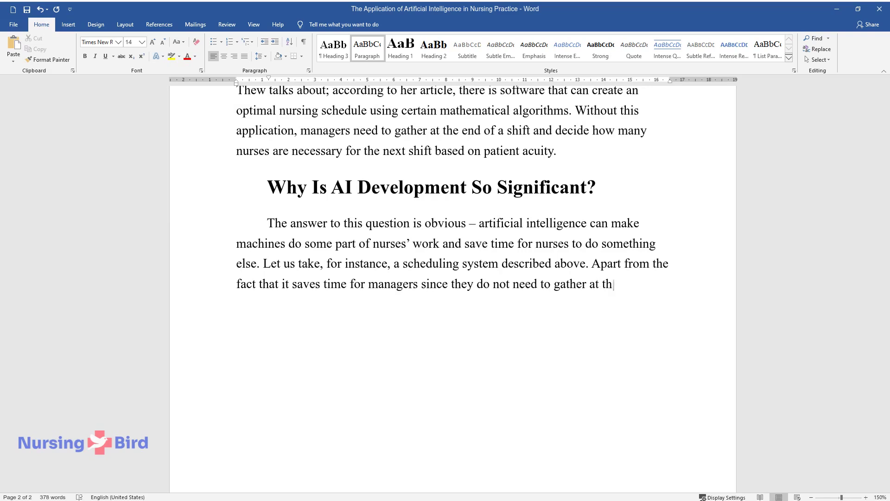
text(e end of a shift, it also helps to)
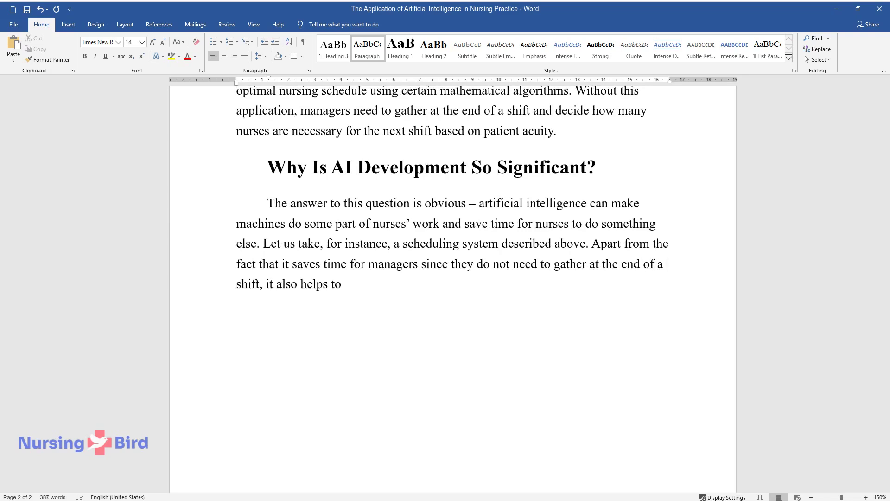
text( avoid over- or understaffed heal)
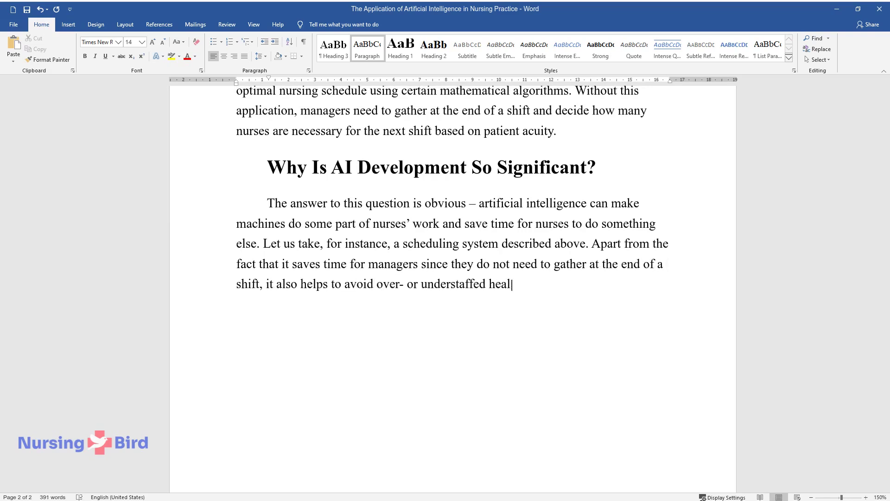
Step: Finish the paragraph by adding "That, in turn, exhausts nurses' energy less and saves labor costs."
text(th care units. That, in turn, exhausts nurses’ energy less and save)
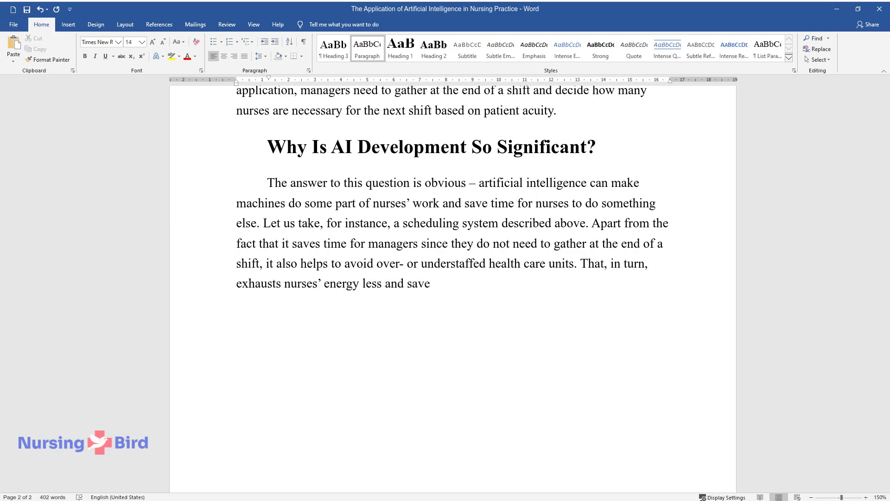
text(s labor costs.)
key(Return)
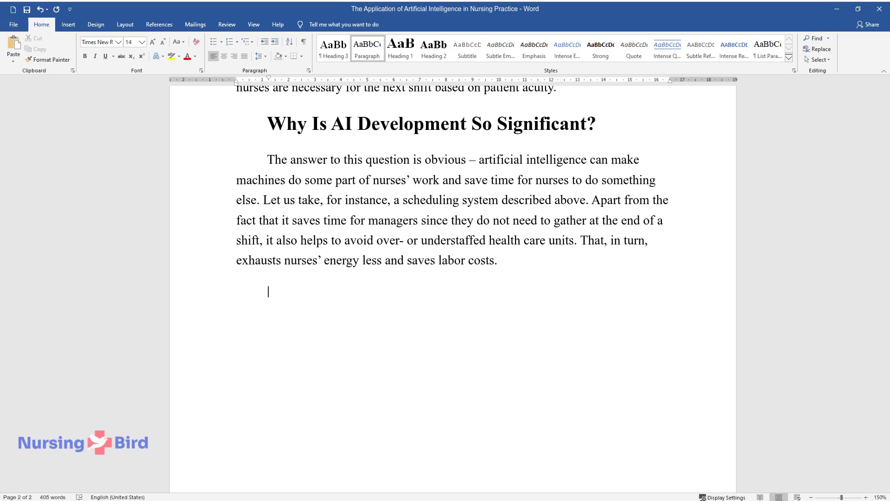
Step: Write that expert systems are even more helpful, making decisions for nurses so they can serve more people more effectively and improve patient outcomes
text(Expert systems are even more he)
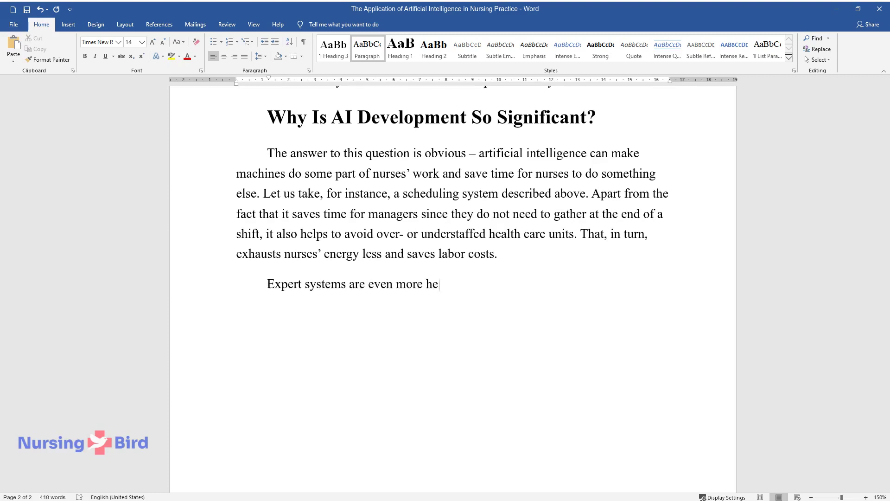
text(lpful. Since they can make decisions that usually should be m)
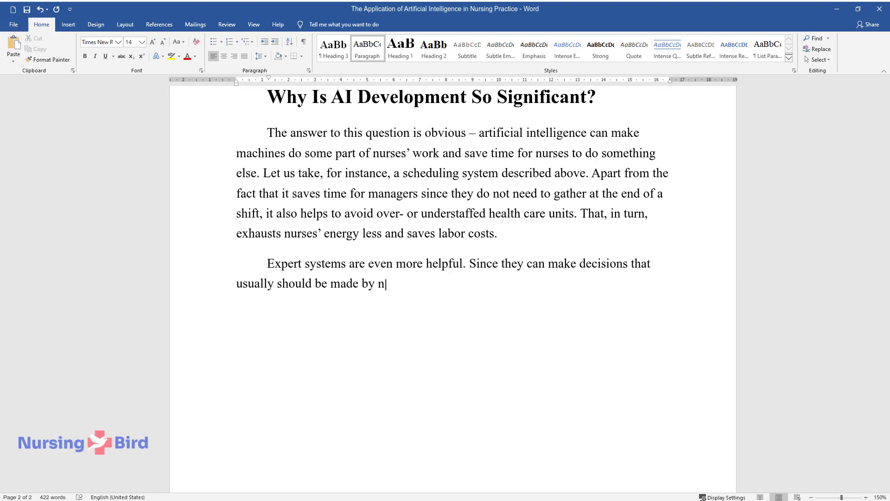
text(ade by nurses, nurses have less work to do, so they can serv)
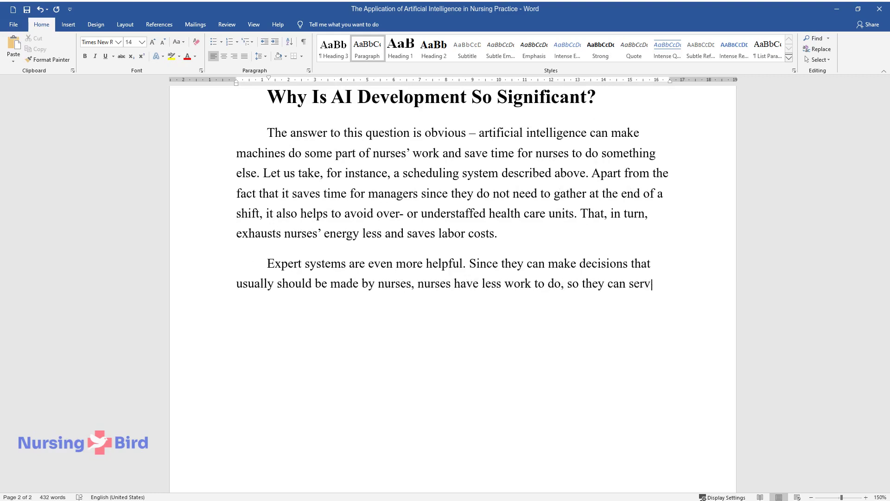
text(e more people and do it more effectively, which eventually improves p)
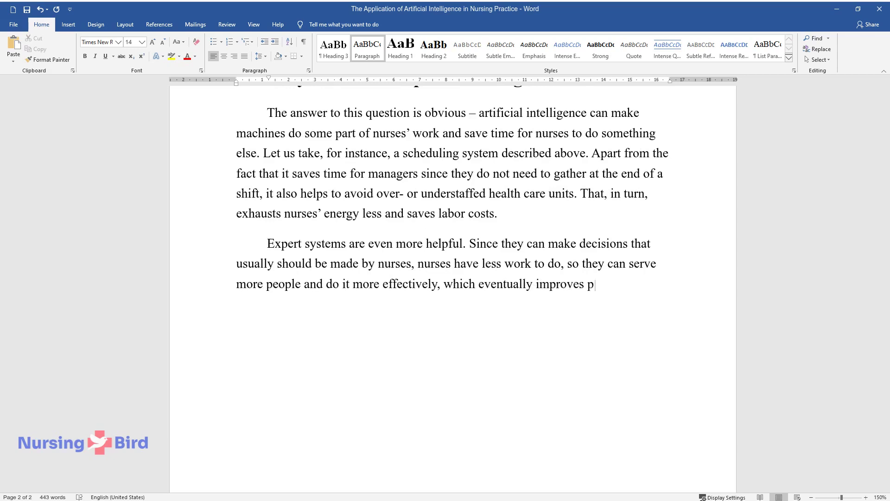
Step: Cite the previously mentioned author's article that patient outcomes become two times better when physicians use AI applications for the decision-making process
text(atient outcomes. According to Thew)
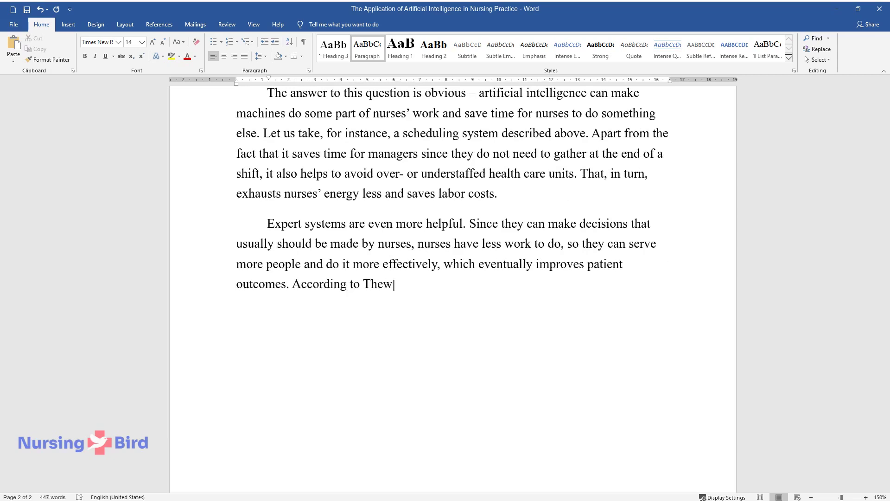
text('s article, when physicians use AI )
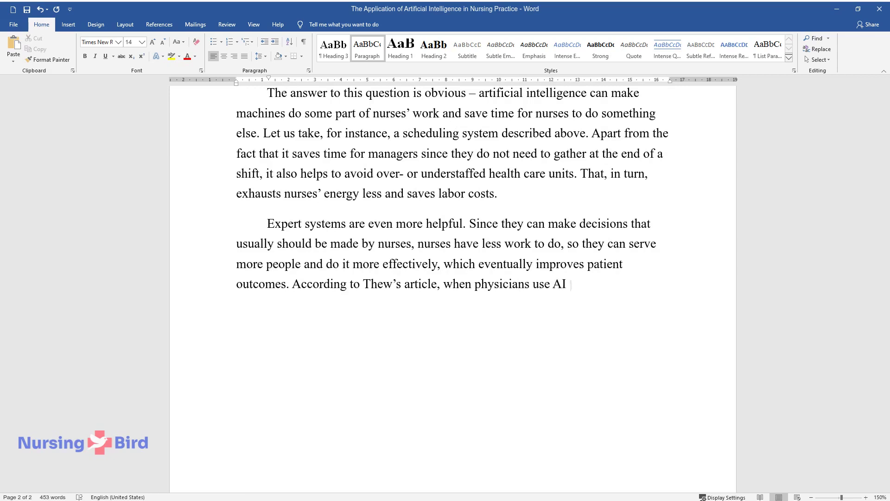
text(applications to help them with a d)
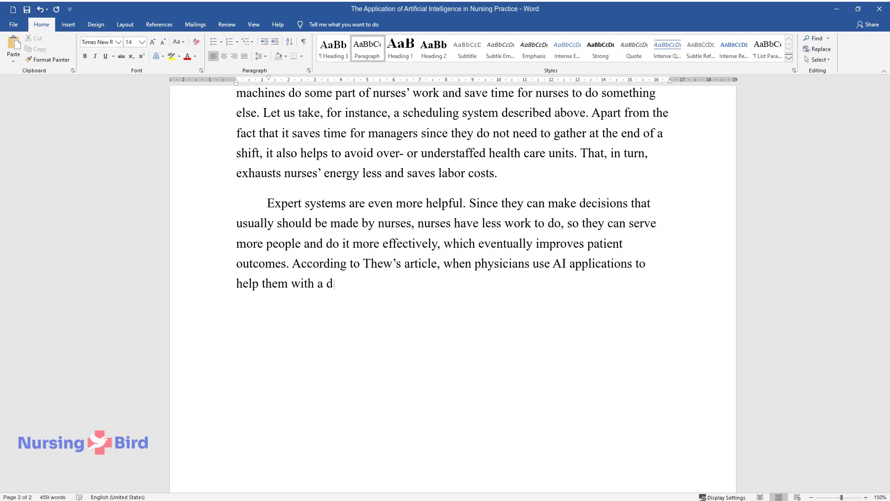
text(ecision-making process, patient out)
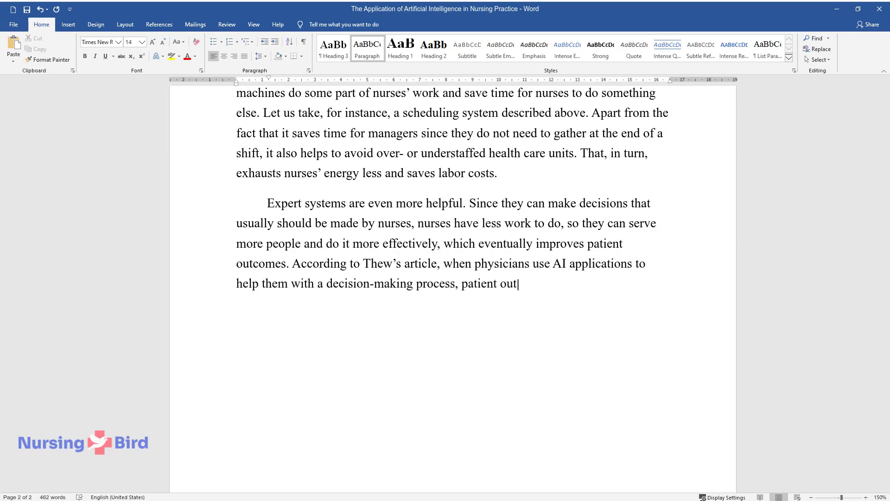
text(comes become two times better.)
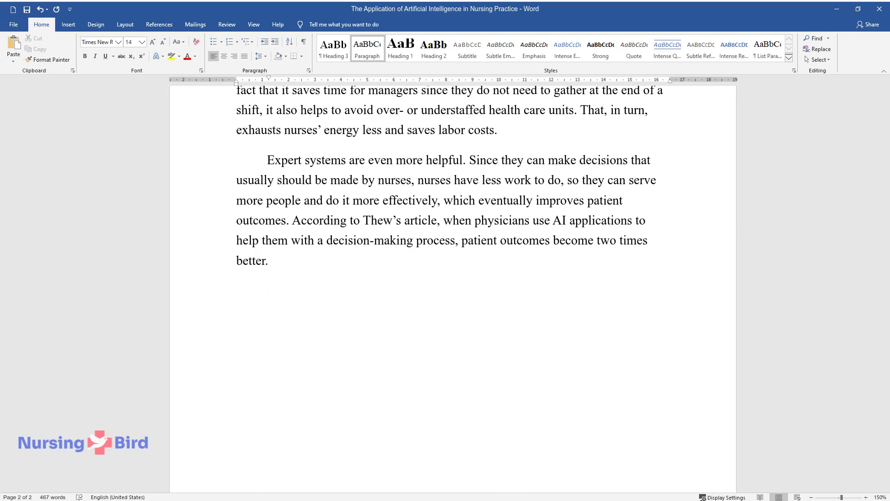
Step: Add a paragraph citing the American Nurses Association on data, information, and knowledge as key elements, stating that only AI can provide all three
text(According to th)
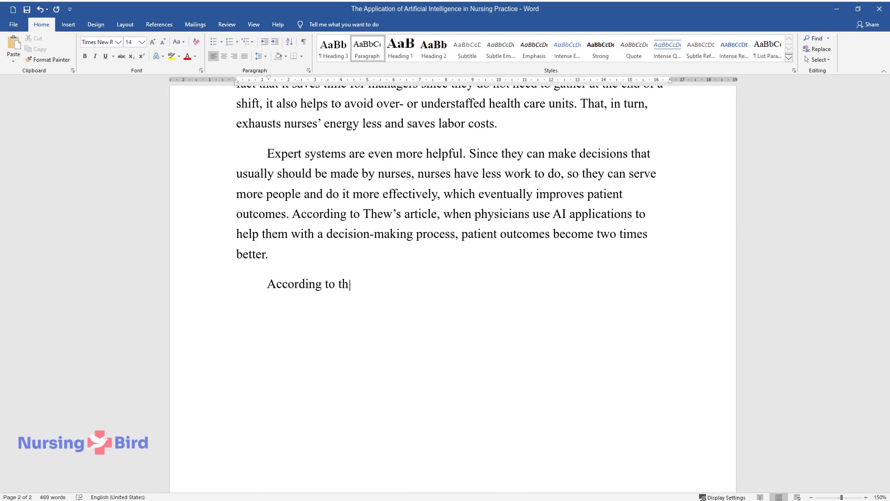
text(e American Nurses Association, dat)
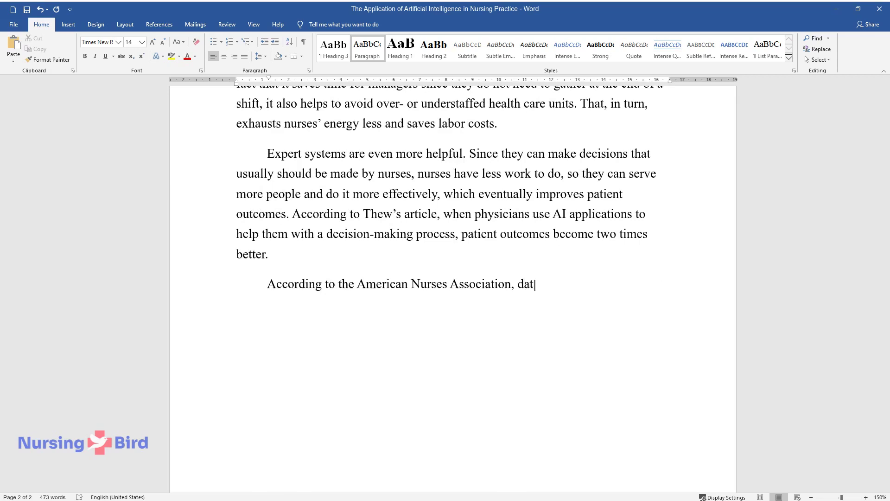
text(a, information, and knowledge are)
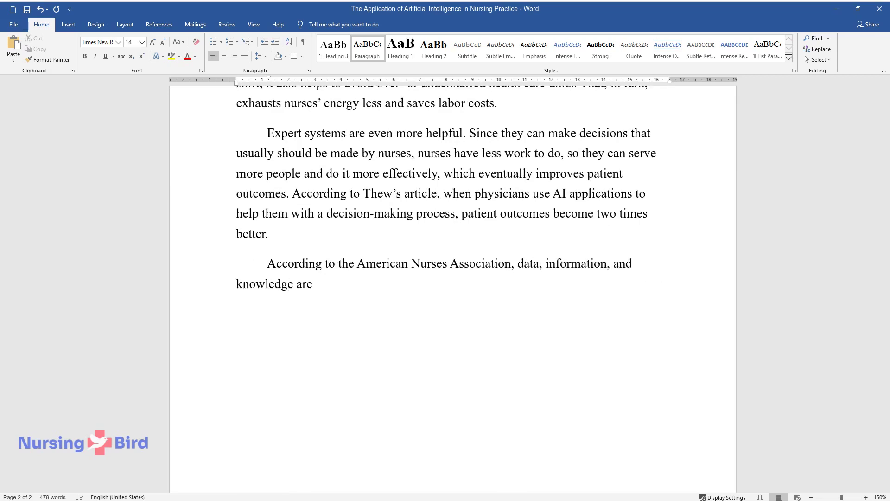
text( the key elements in nursing prac)
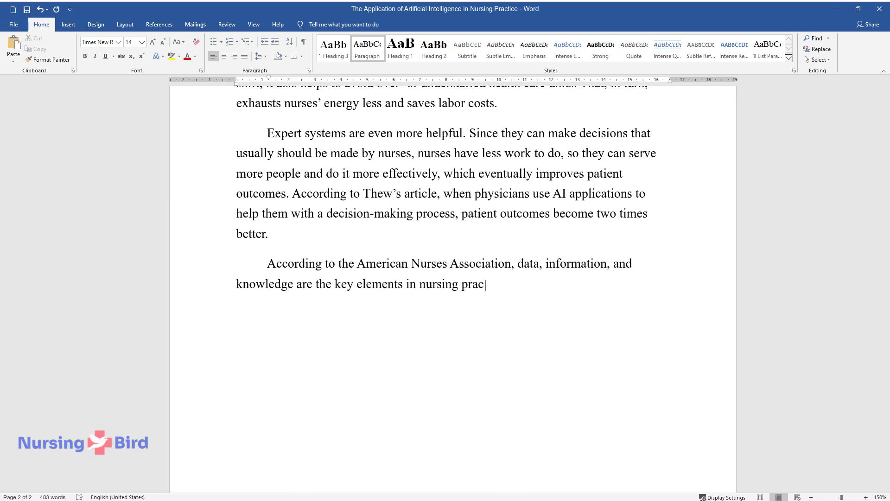
text(tice. And while other types of sof)
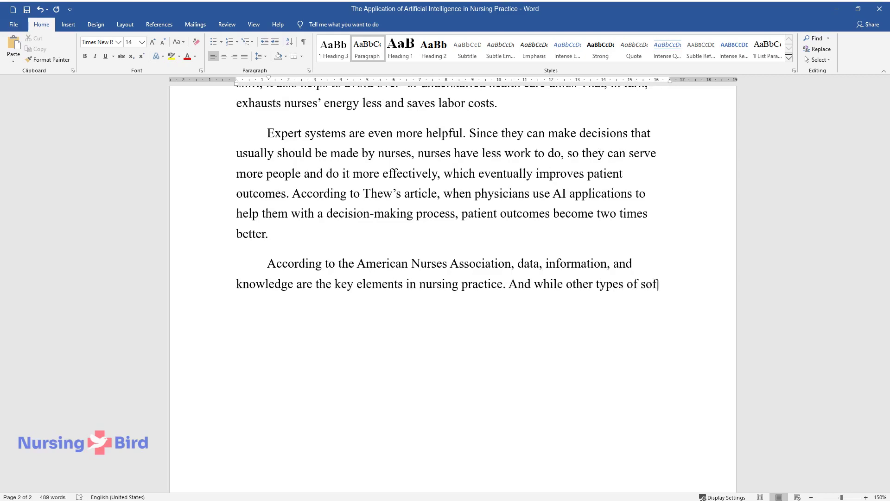
text(tware can help with the first two)
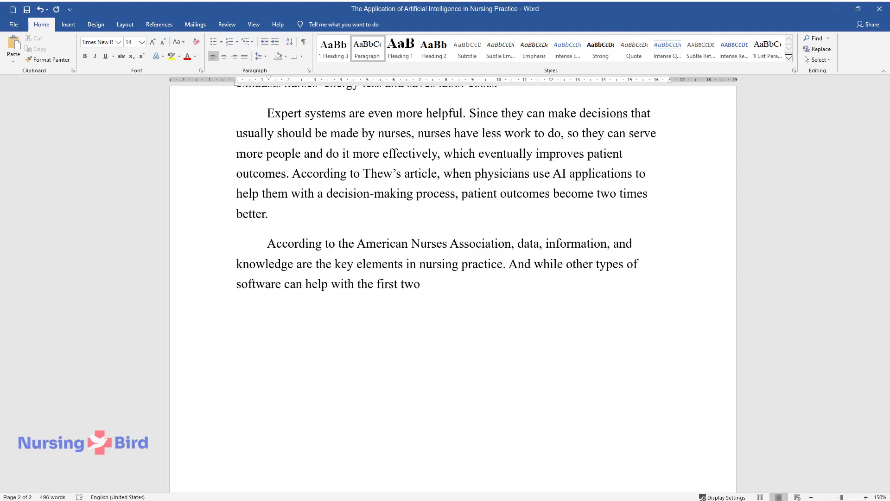
text( components, all three of them ca)
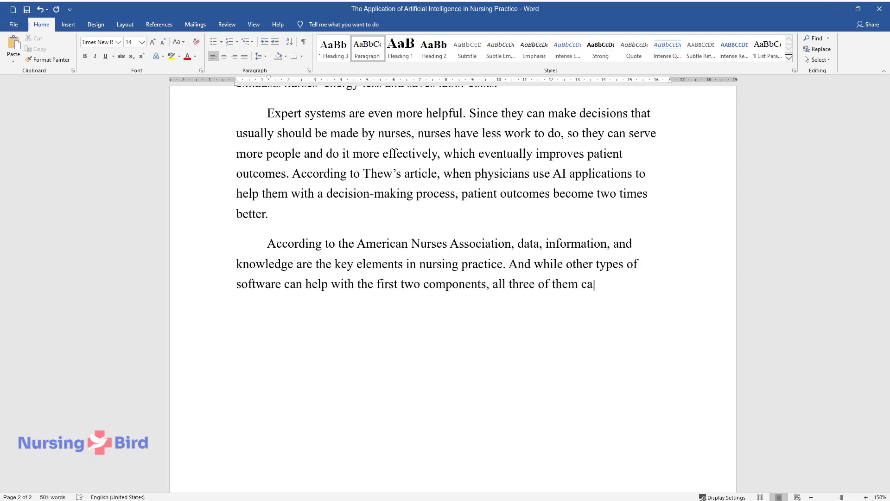
text(n be provided only by AI. )
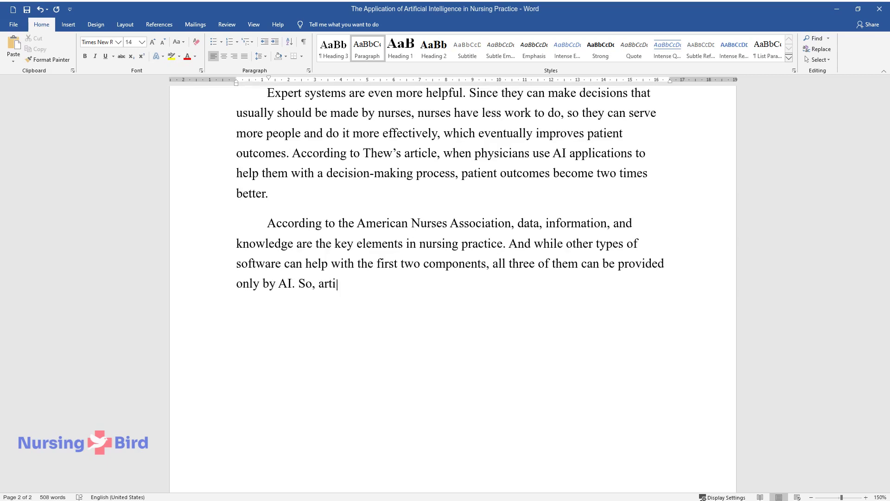
Step: Conclude that artificial intelligence has a significant impact on nursing, making nurses' work easier and contributing to its efficiency in improving patient outcomes
text(So, artificial intelligence has a signifi)
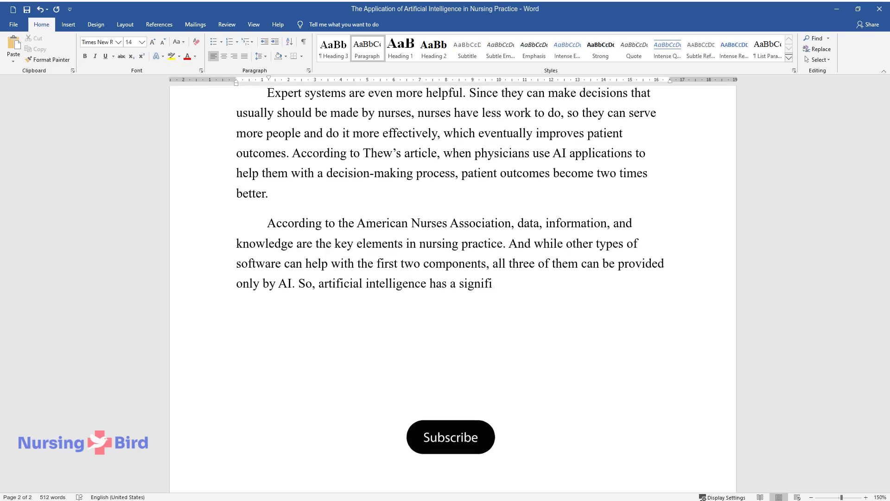
text(cant impact on nursing: in additi)
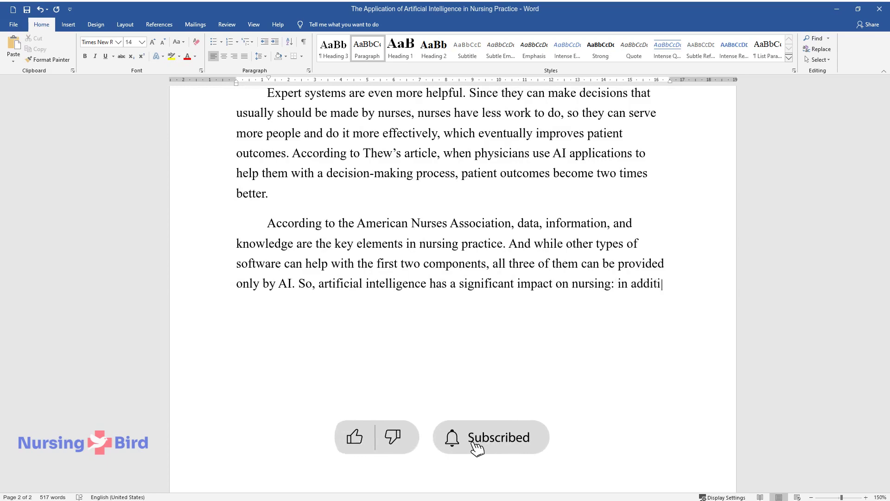
text(on to making nurses' work easier, it also contribu)
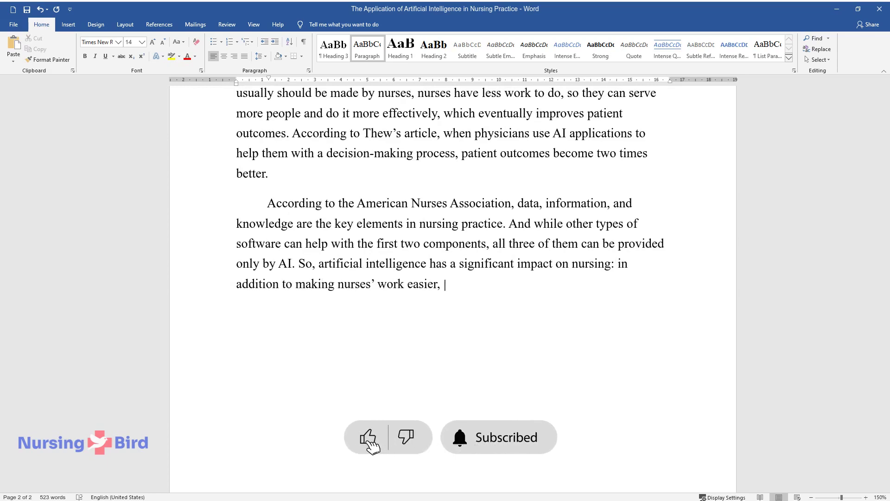
text(tes to its effici)
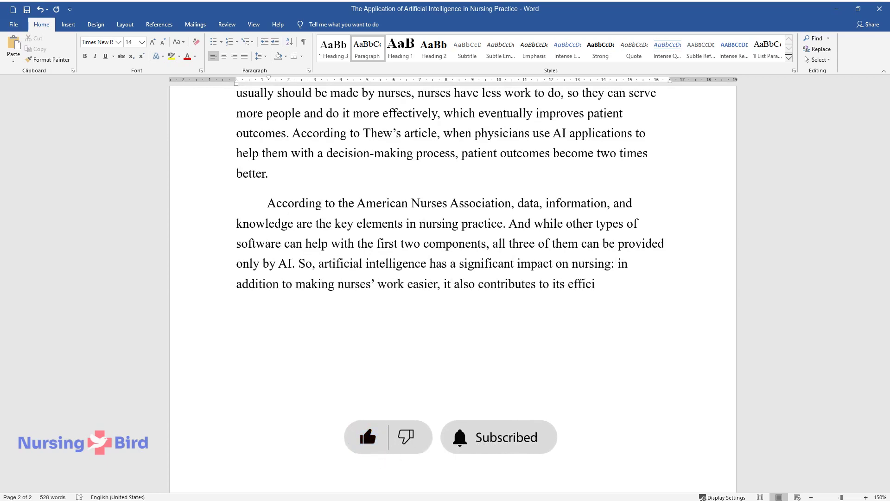
text(ency in improving patient outcomes.)
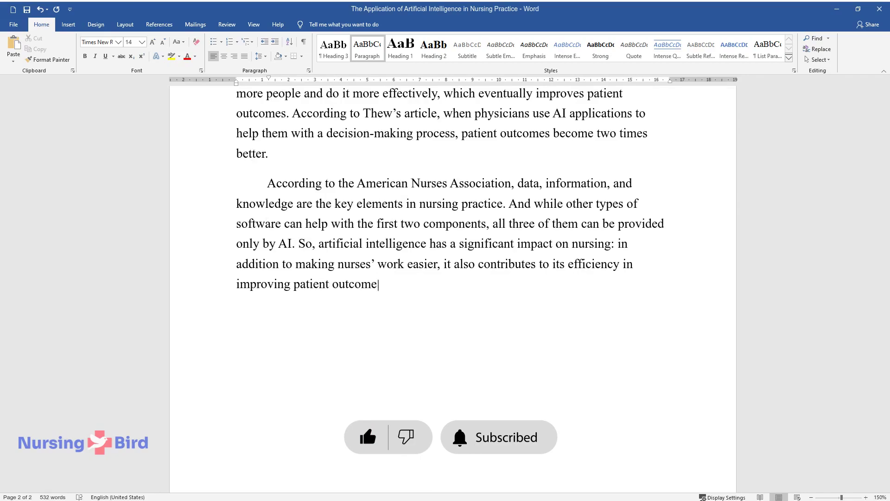